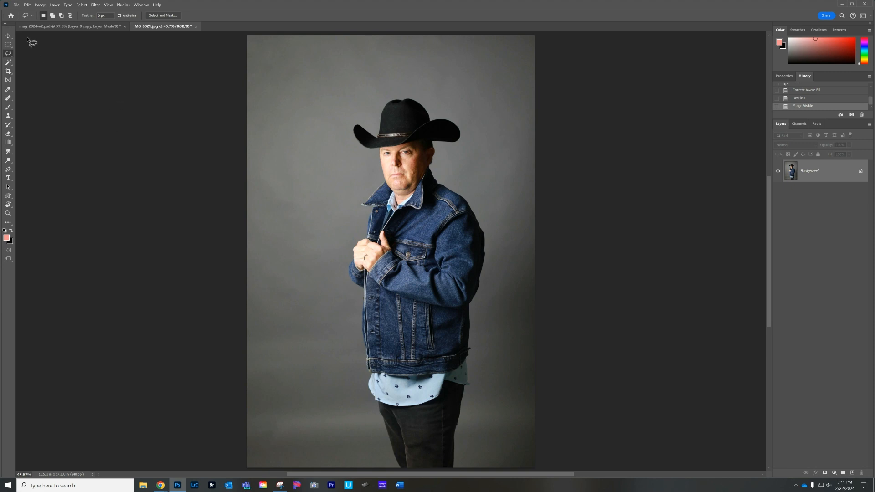
- Crop the portrait with the 8.5 x 11 in 300 ppi preset, framing the man from above his hat to the lower jacket
click(8, 72)
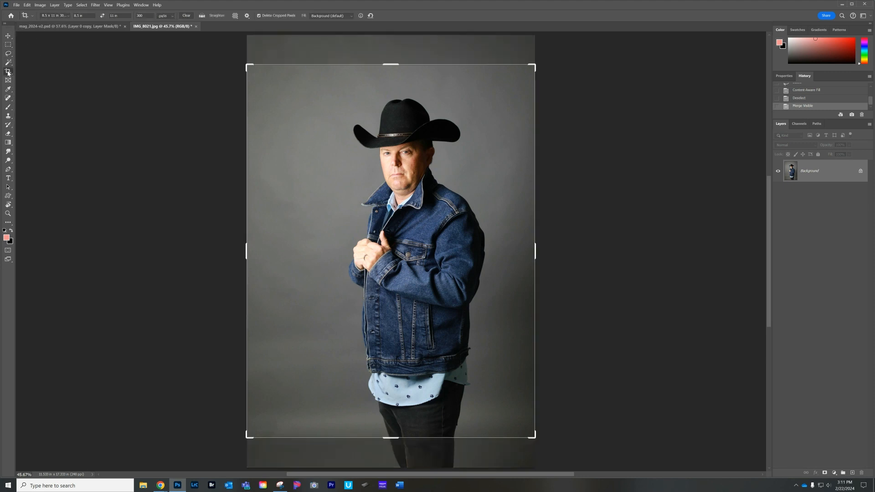
click(65, 17)
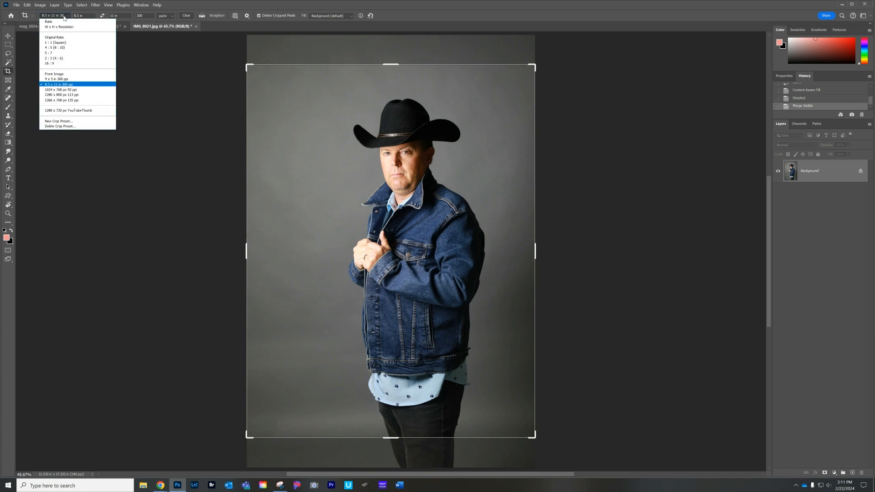
click(64, 85)
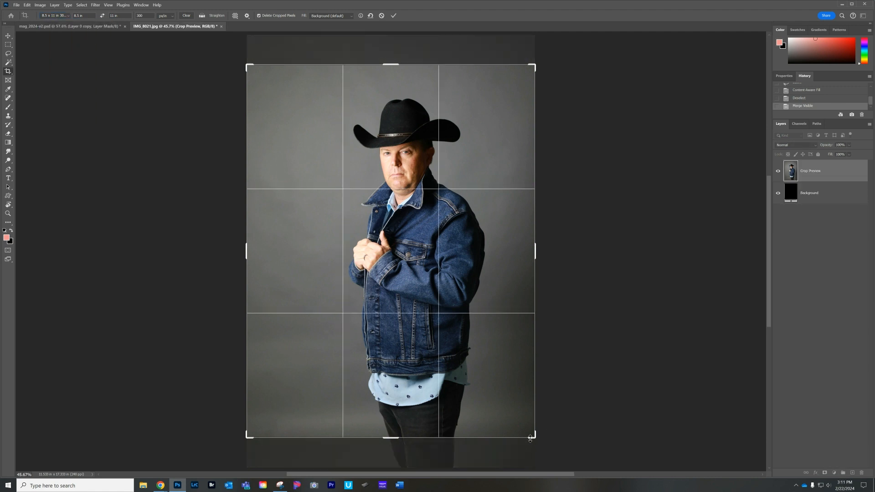
drag(533, 436, 514, 410)
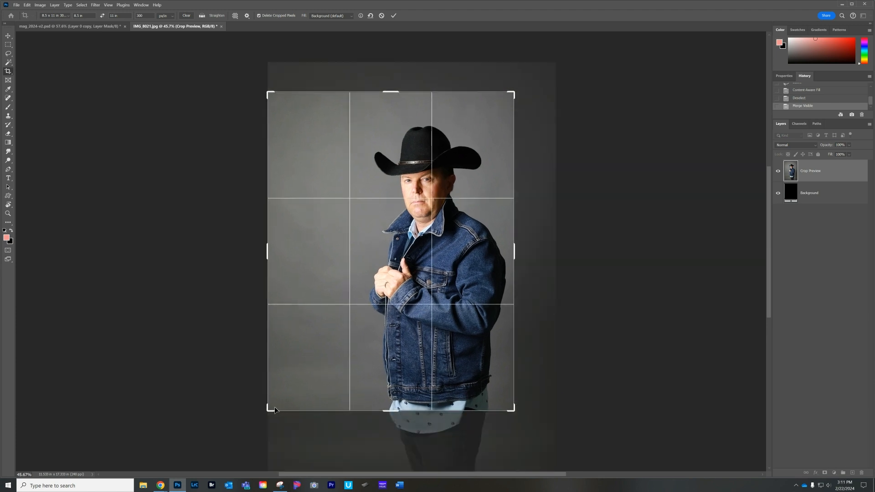
drag(269, 407, 288, 395)
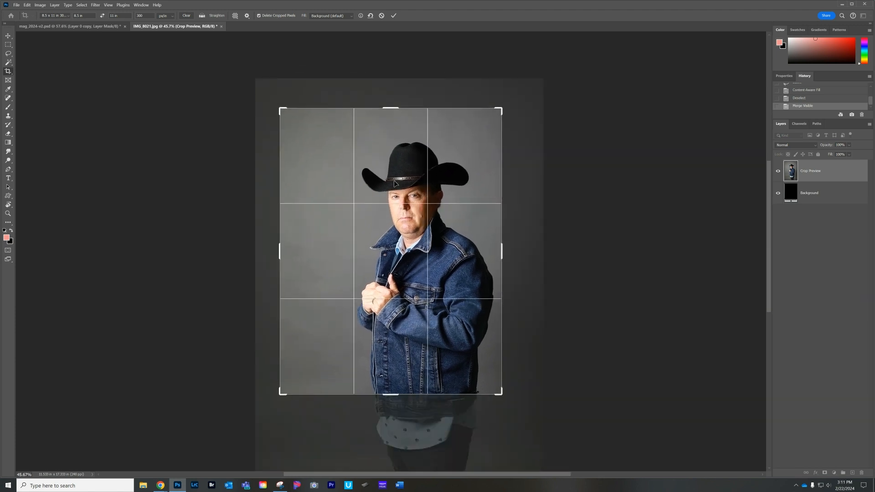
drag(403, 271, 394, 276)
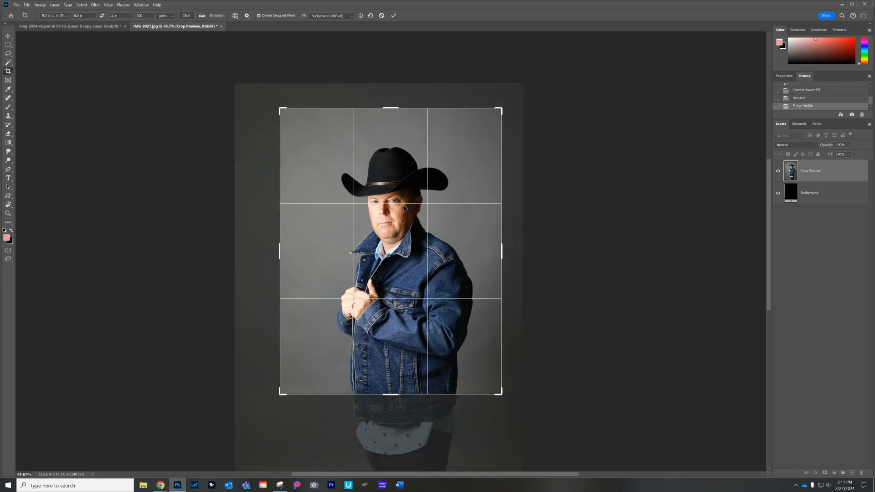
key(Return)
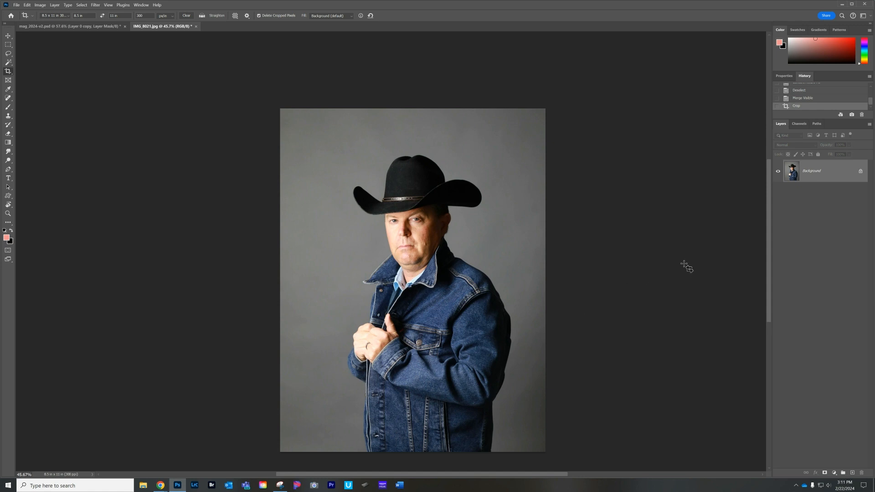
key(ctrl+0)
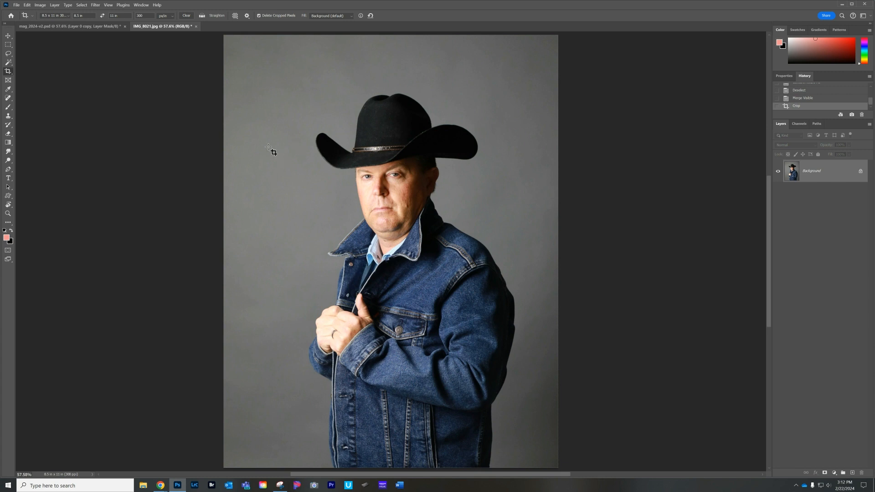
- Add the text "Western" in the favorite font Kiln Serif on the grey backdrop to the left of the hat
click(8, 178)
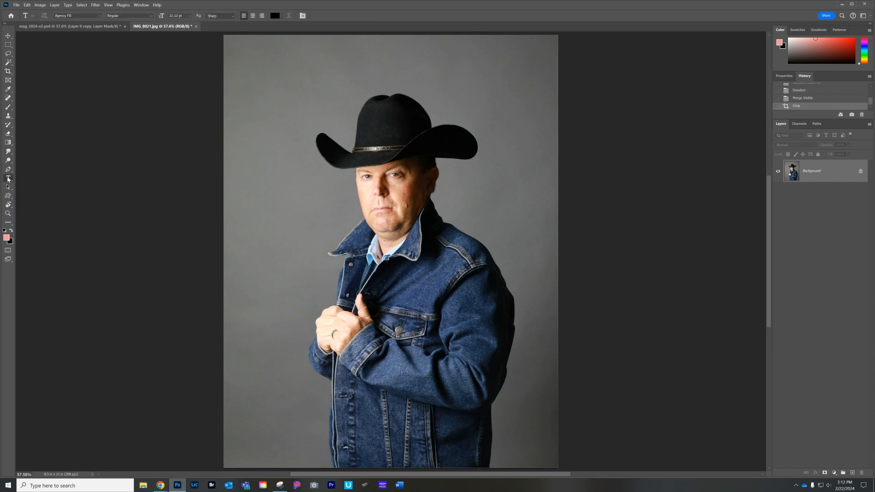
click(100, 16)
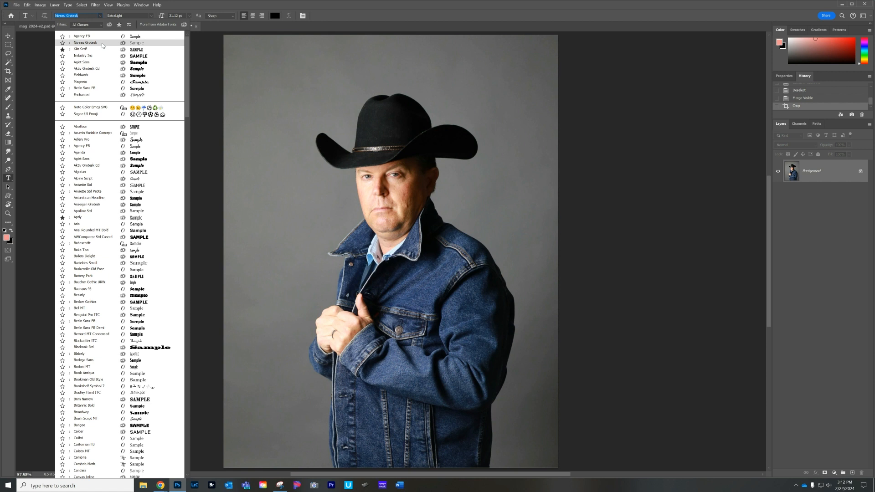
click(118, 25)
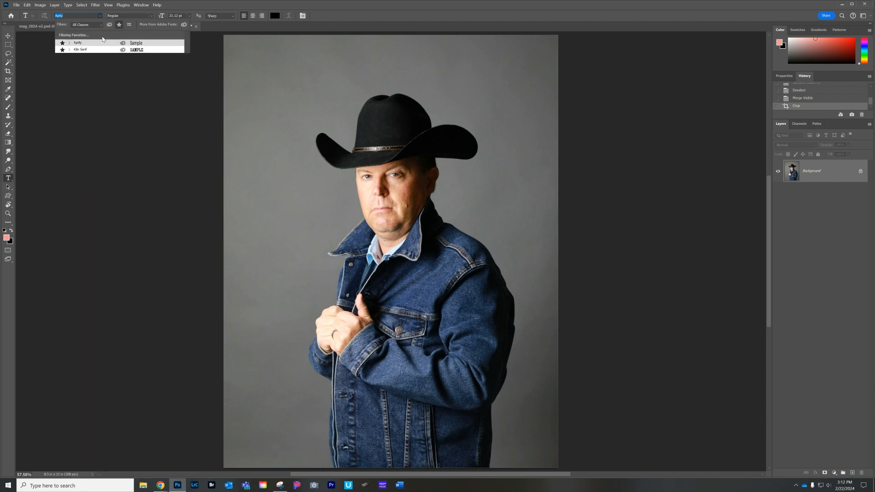
click(82, 50)
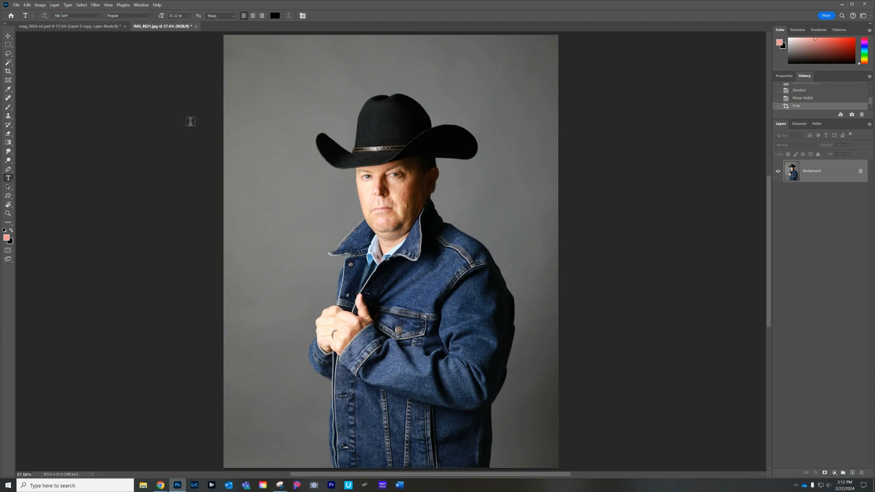
click(245, 92)
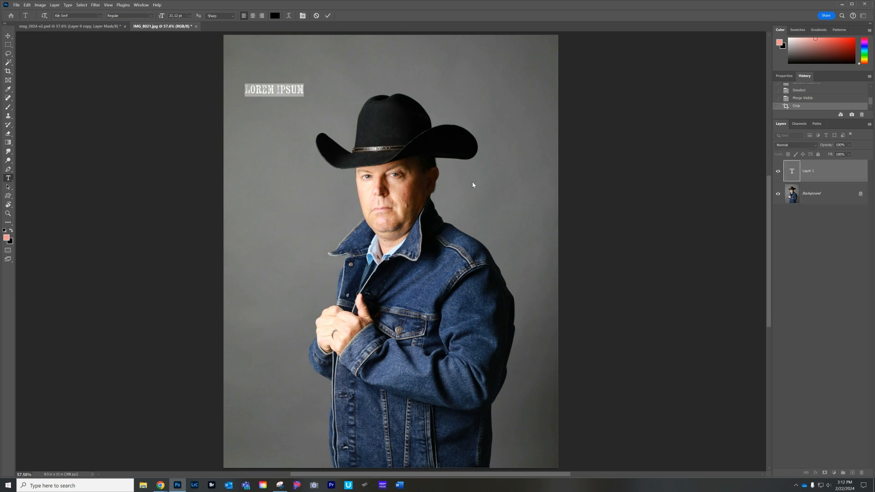
text(WES)
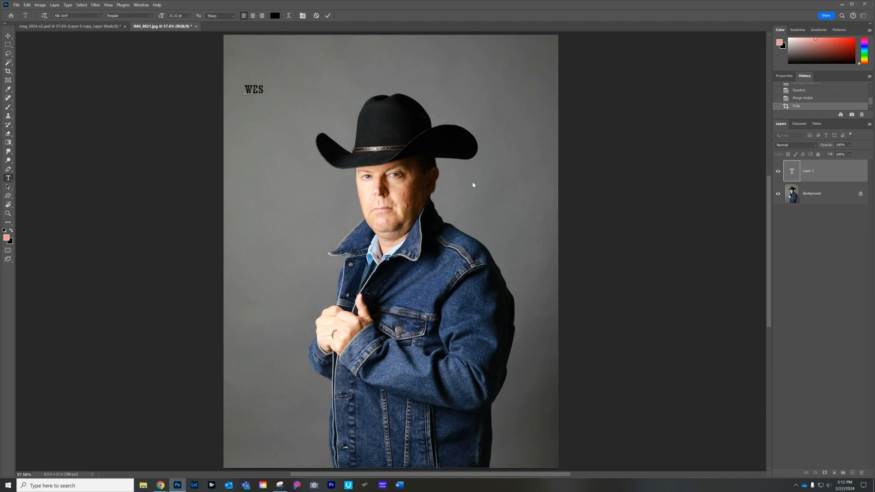
text(TERN)
- Recolor the "Western" text to yellow e8e126 and commit the text
drag(245, 88, 310, 90)
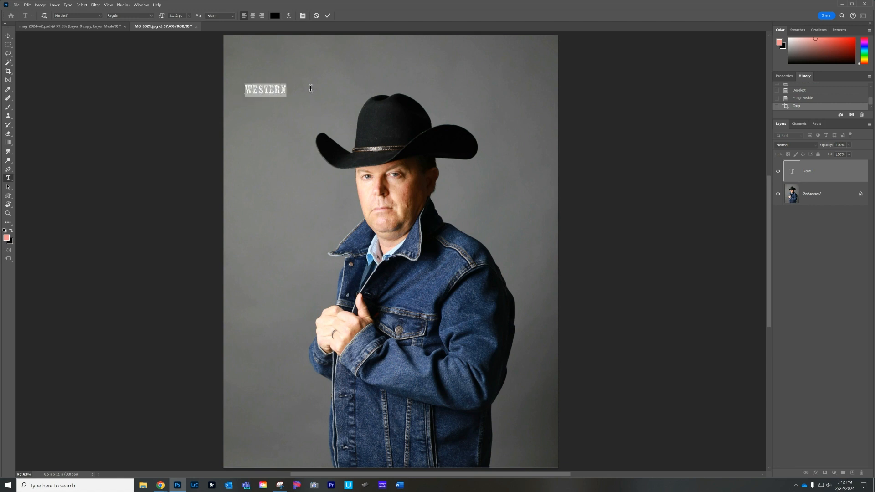
click(274, 16)
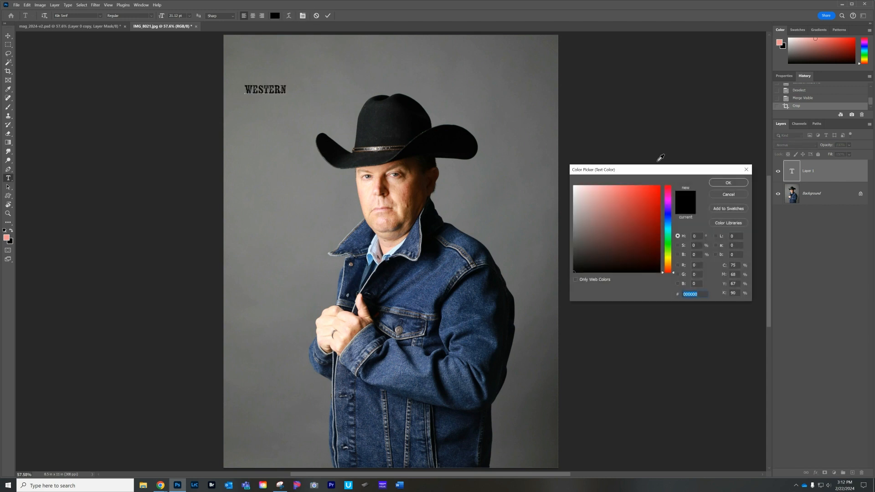
drag(645, 169, 611, 105)
mouse_move(633, 180)
mouse_down()
mouse_move(631, 206)
mouse_move(634, 197)
mouse_up()
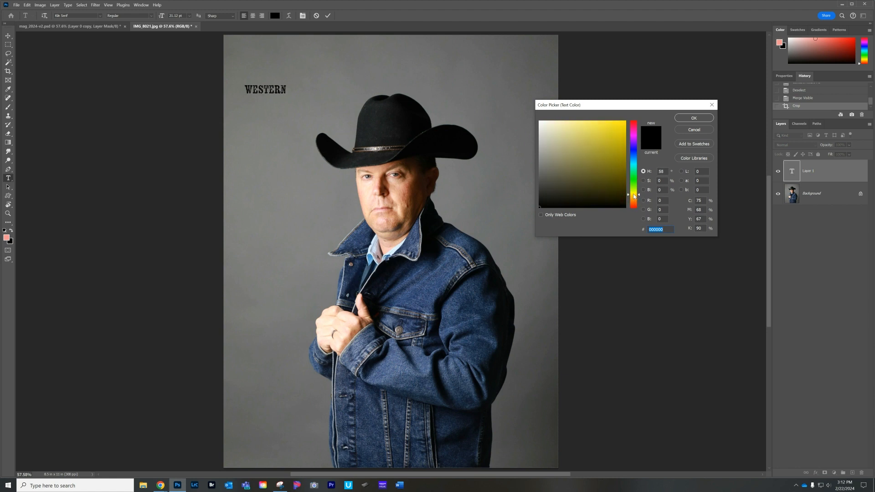
click(611, 128)
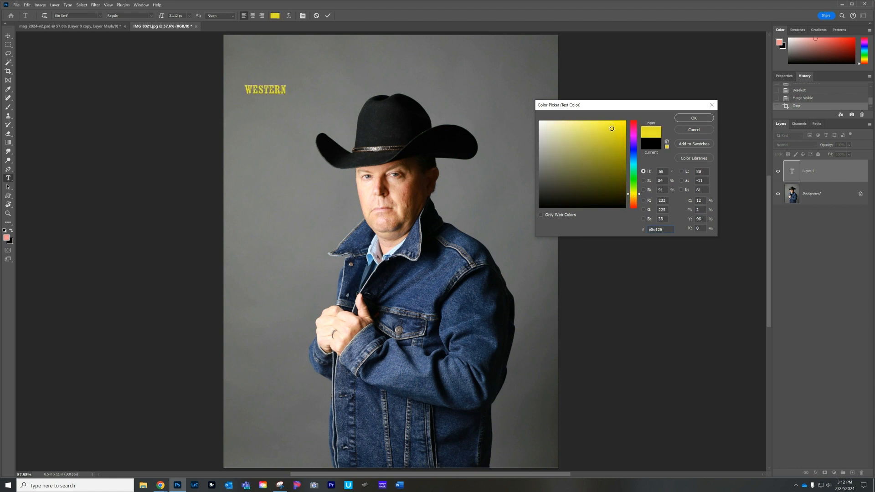
click(693, 118)
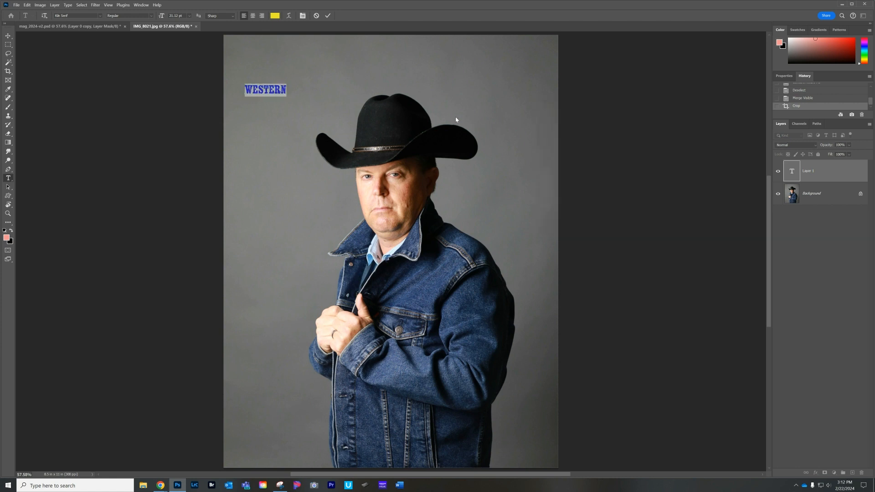
click(328, 15)
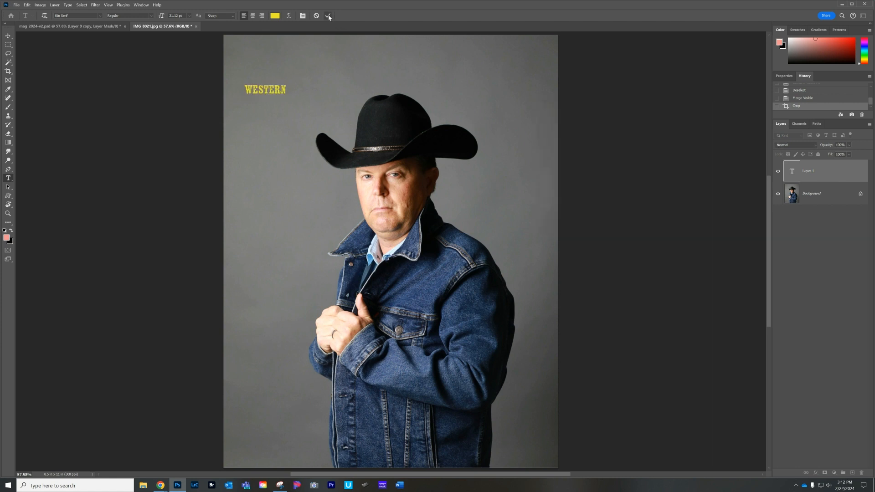
- Scale the "Western" title to about 738% and position it across the top of the cover, overlapping the hat's crown
click(8, 35)
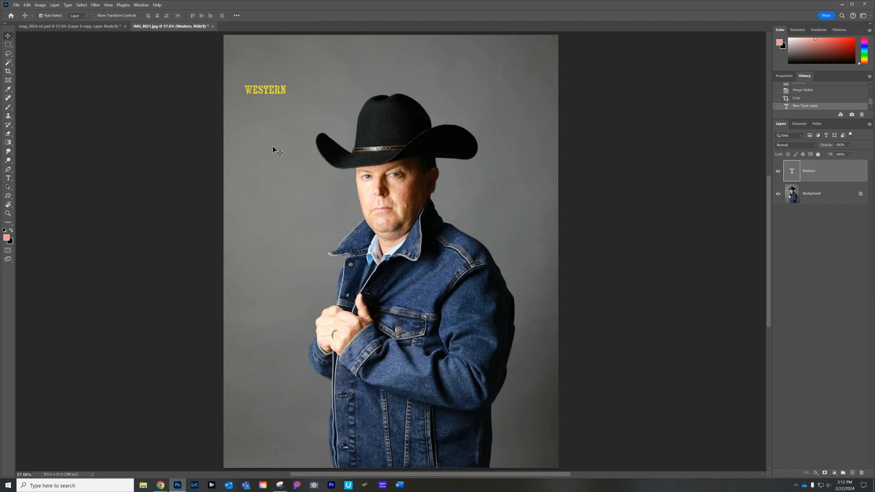
key(ctrl+t)
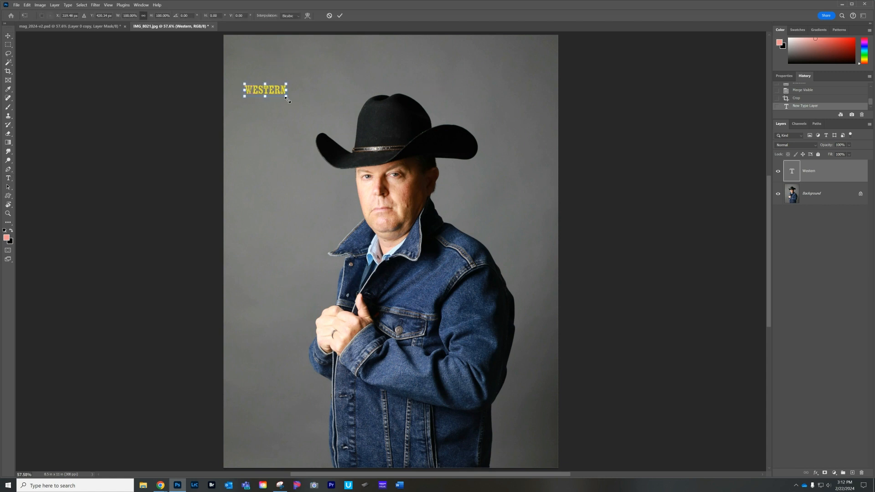
drag(287, 96, 533, 210)
drag(364, 132, 349, 85)
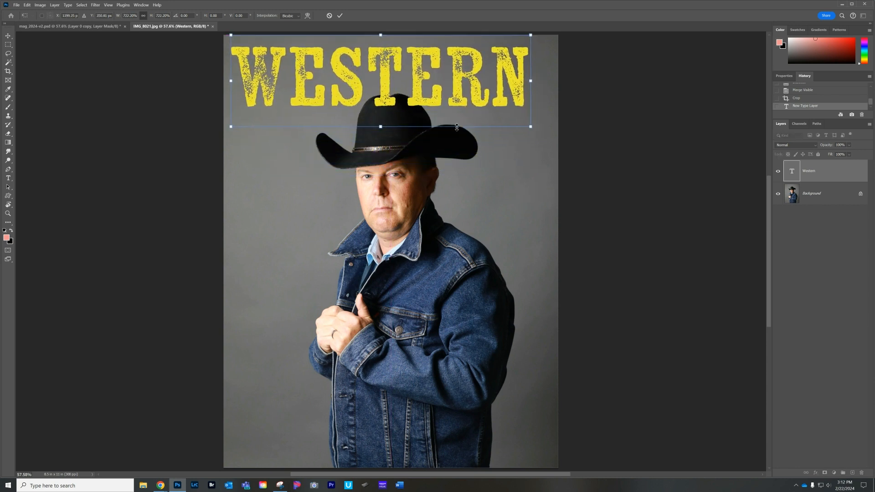
drag(531, 128, 538, 132)
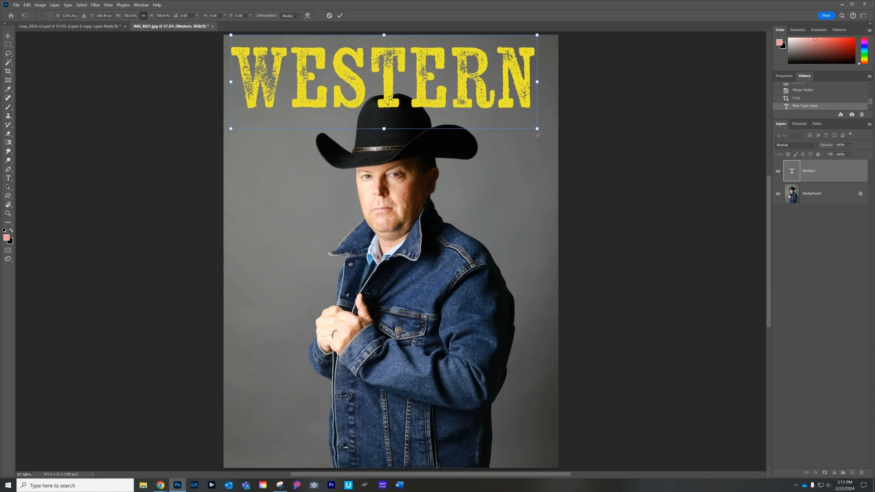
key(Return)
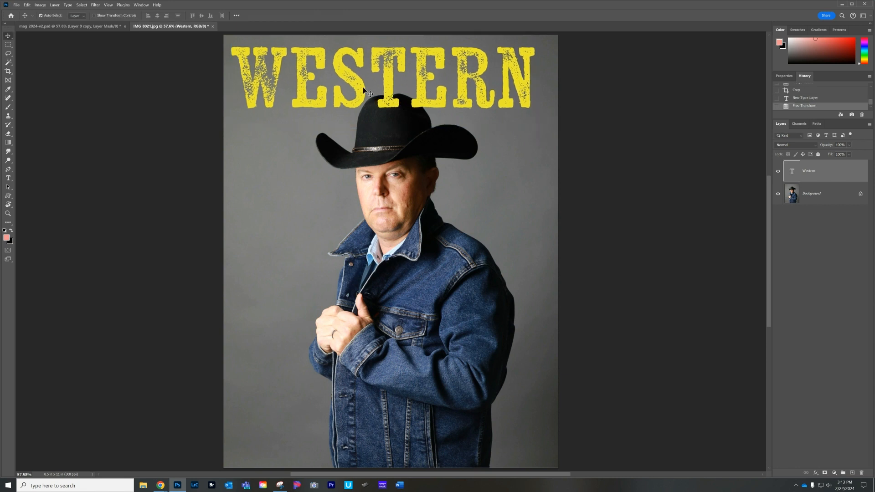
drag(360, 87, 365, 86)
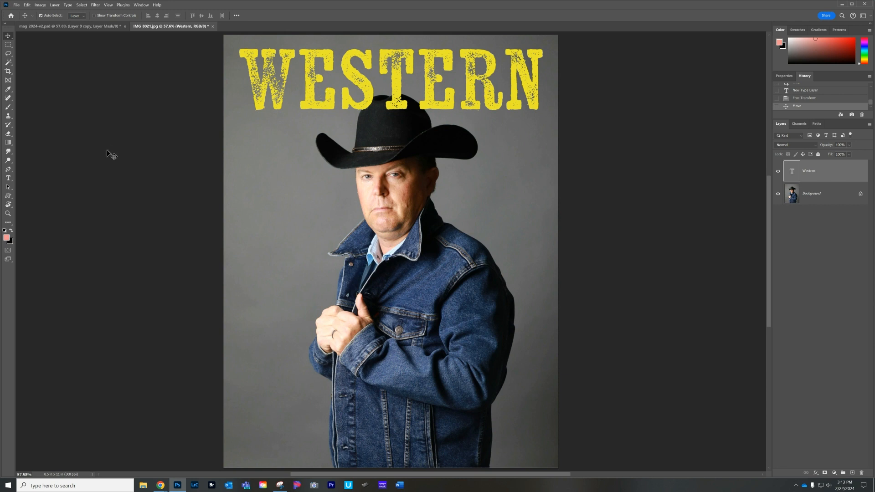
- Add the text "monthly" in the same yellow font and place it just below the last letters of the "Western" title
click(8, 178)
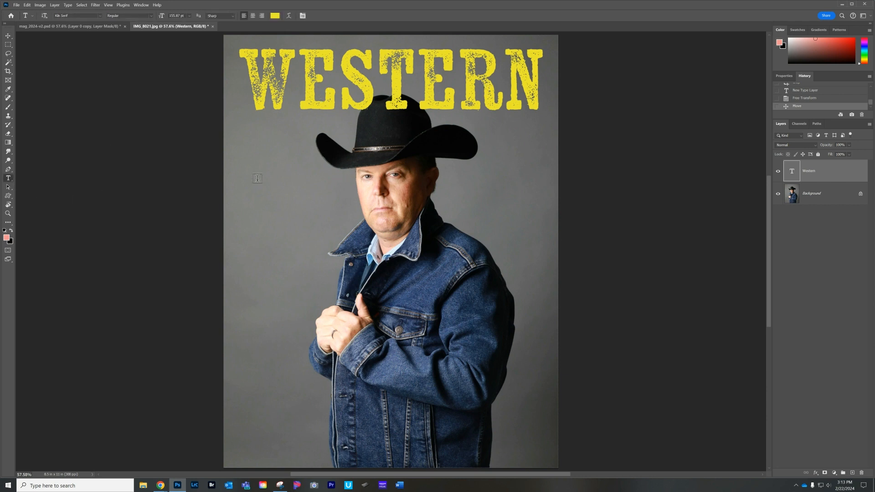
click(263, 165)
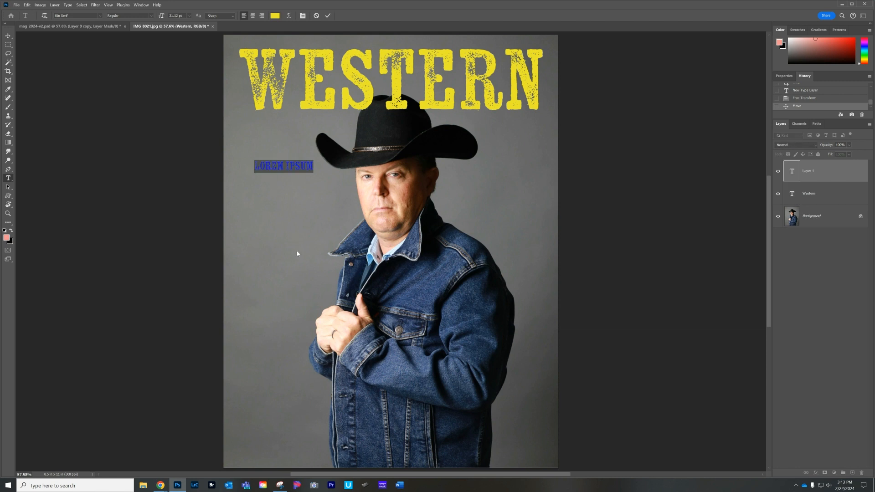
text(MON)
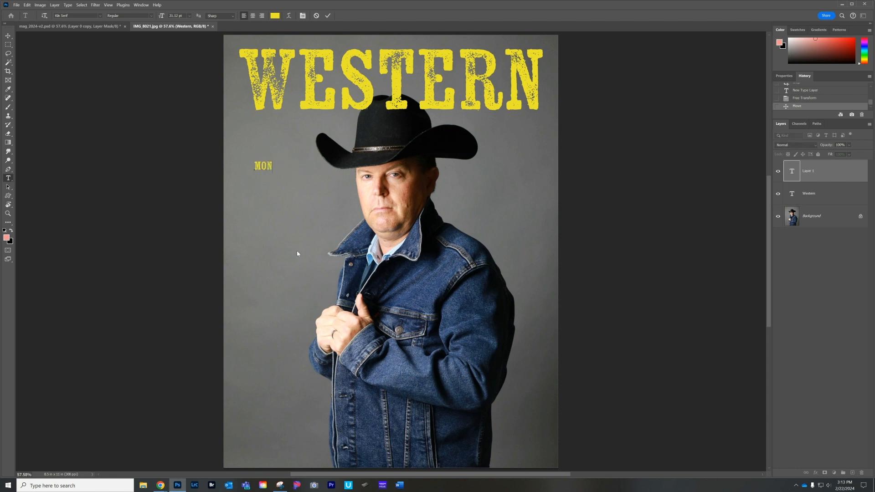
text(THLY)
click(7, 36)
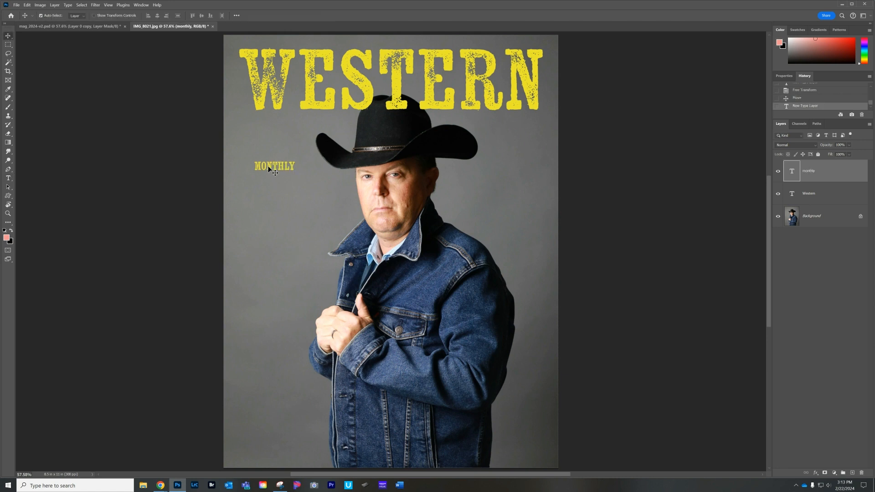
drag(268, 170, 500, 124)
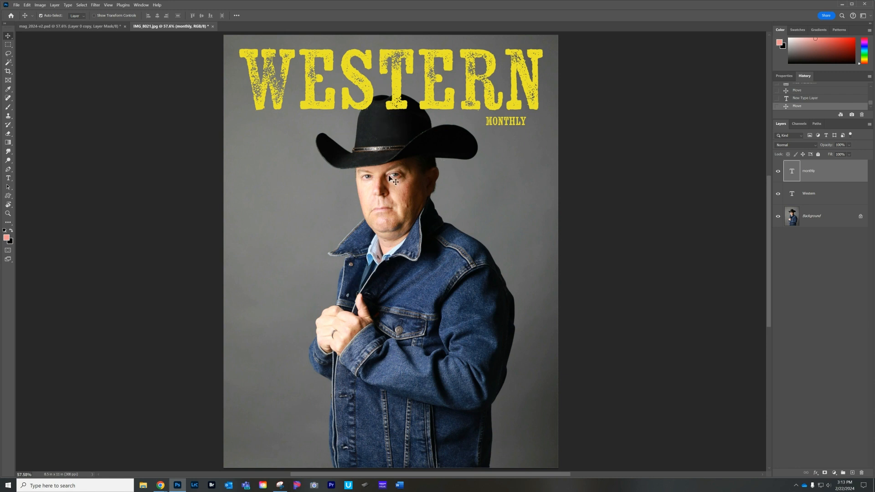
- Mask the Background photo layer with a Select Subject selection of the man, and duplicate the masked layer
click(841, 221)
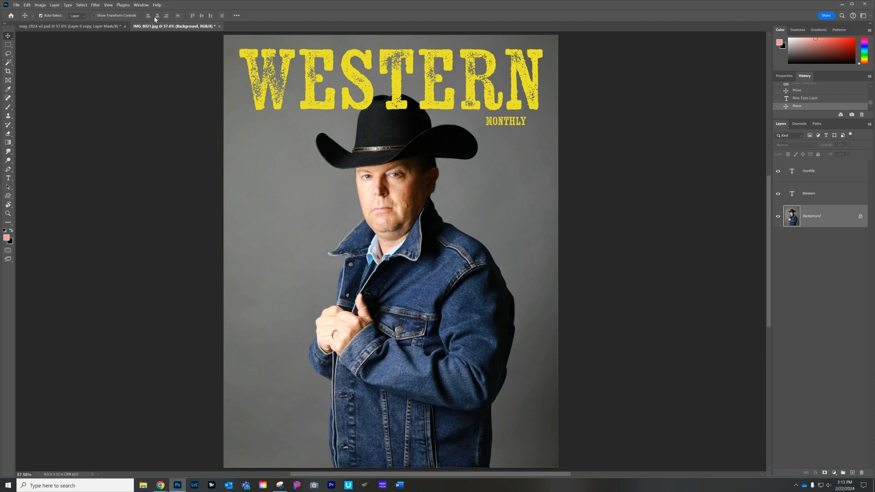
click(81, 5)
click(85, 81)
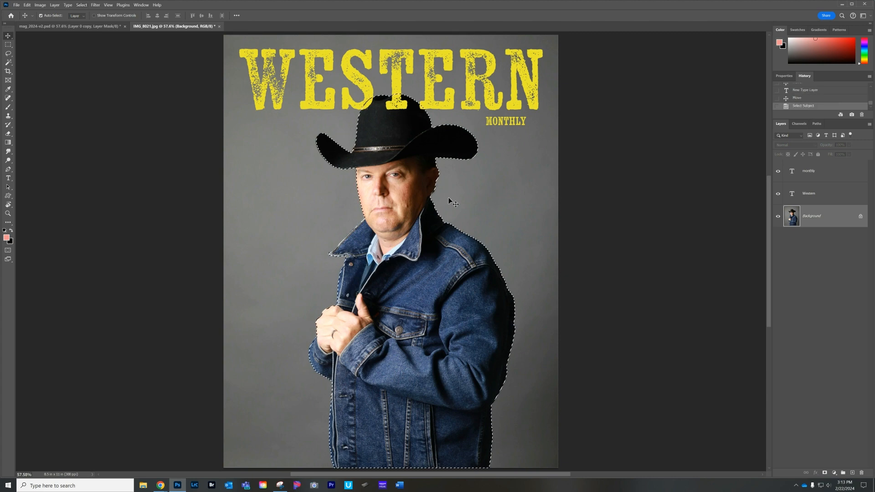
click(825, 473)
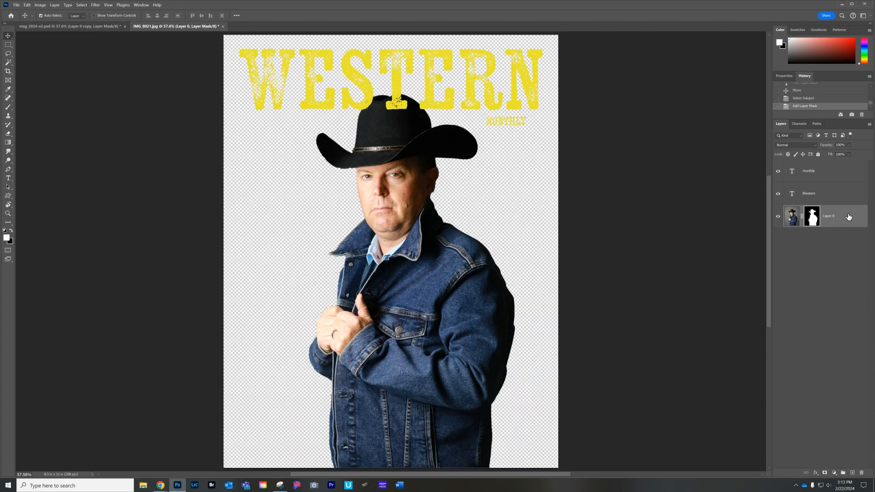
drag(841, 221, 852, 469)
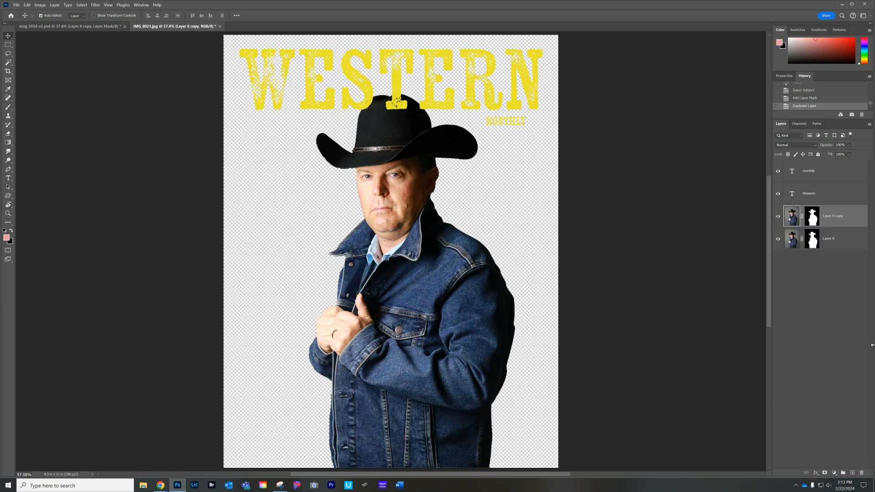
- Delete the mask from Layer 0 without applying it, and move the "Western" text layer beneath the masked copy of the man
click(833, 240)
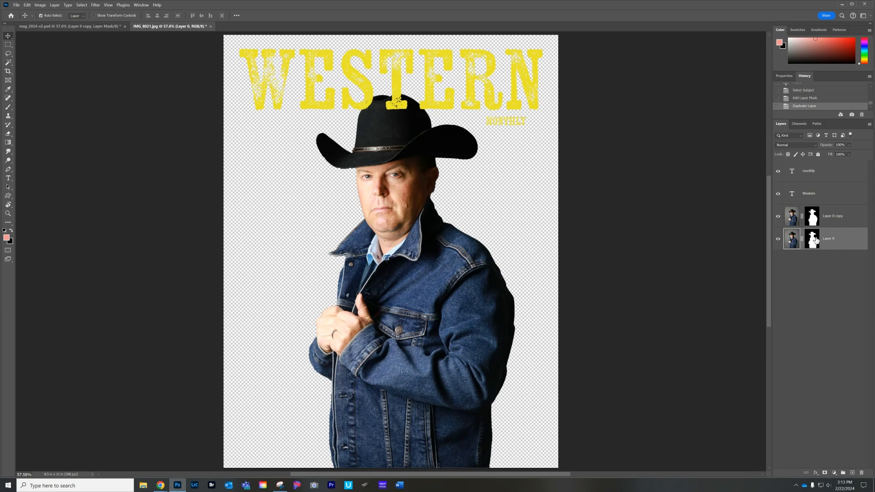
click(813, 240)
drag(814, 240, 861, 472)
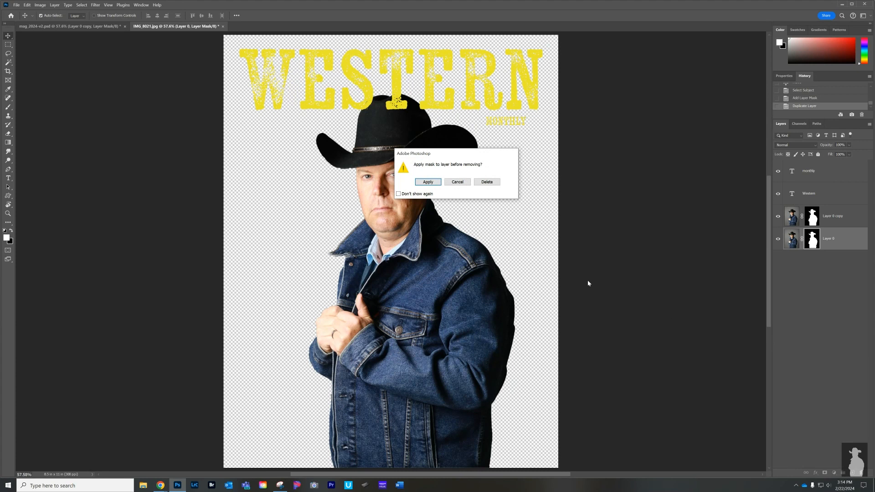
click(487, 182)
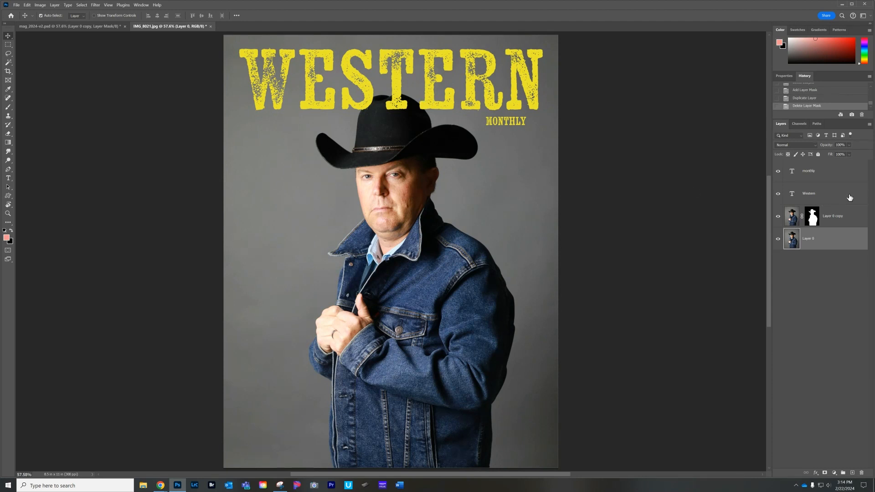
drag(829, 214, 820, 233)
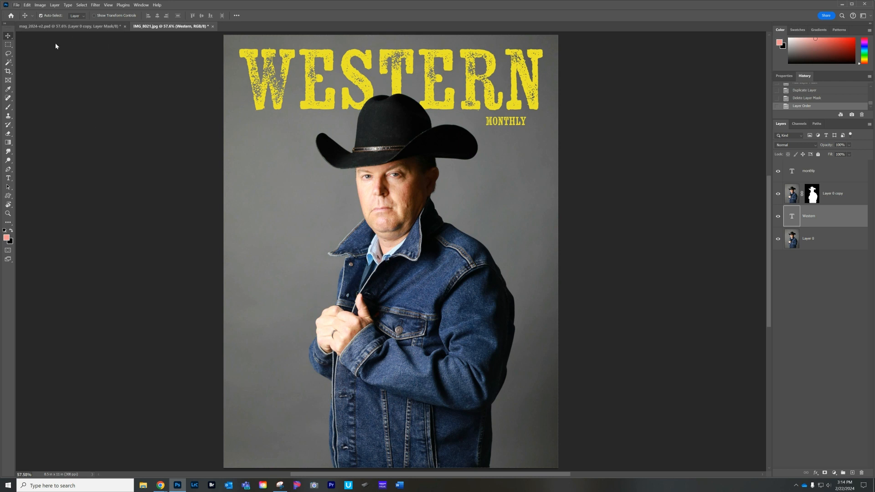
- Place the Mag-2024_background image from the Magazine project folder as an embedded object and move it beneath the "Western" text layer
click(16, 4)
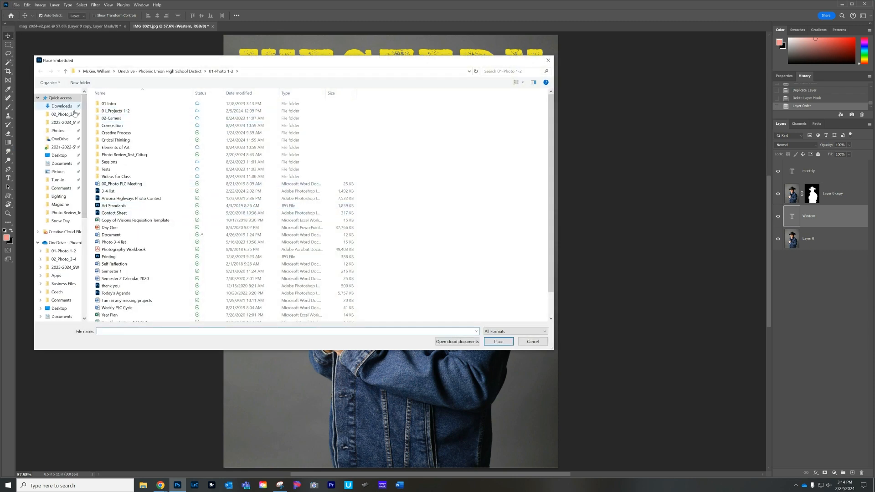
double_click(115, 112)
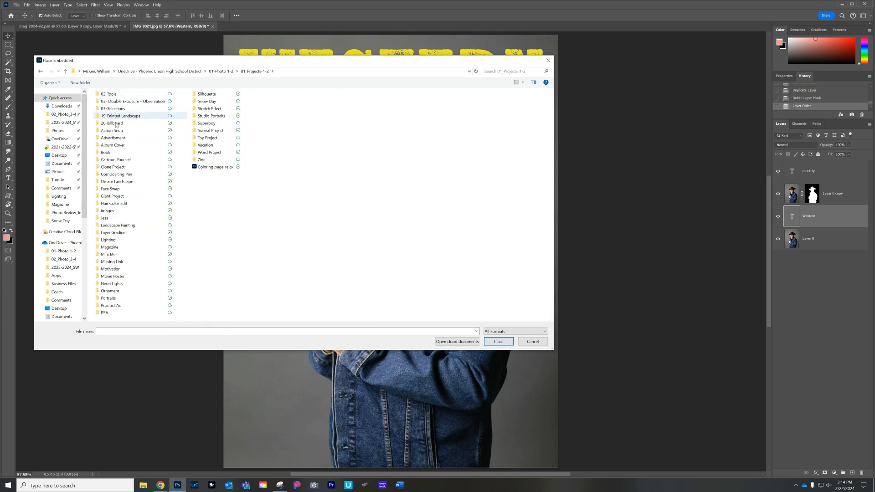
double_click(111, 247)
click(521, 114)
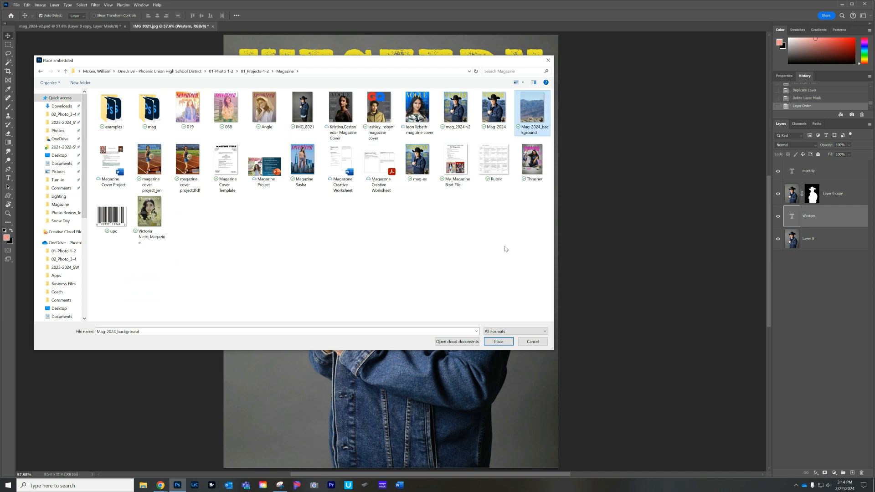
click(499, 342)
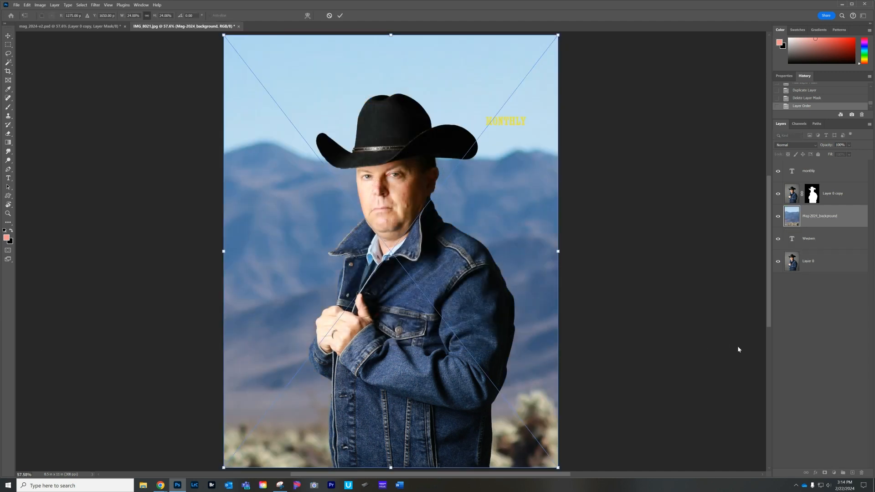
key(Return)
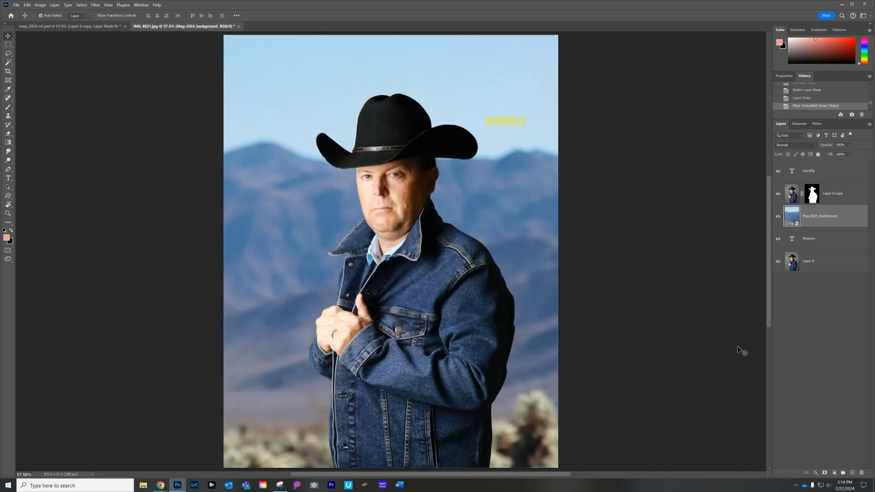
drag(837, 224, 829, 250)
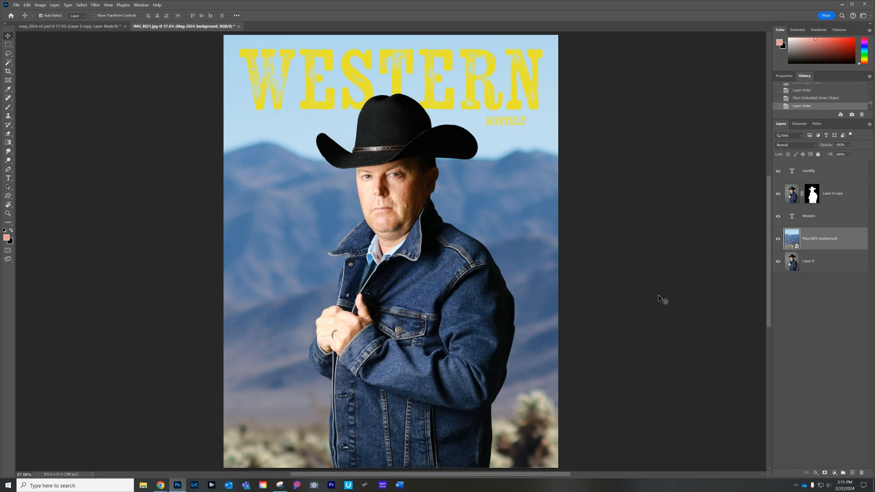
- Give the "Western" title a Drop Shadow with 18 px distance, 18% spread and a size of about 31 px
click(827, 220)
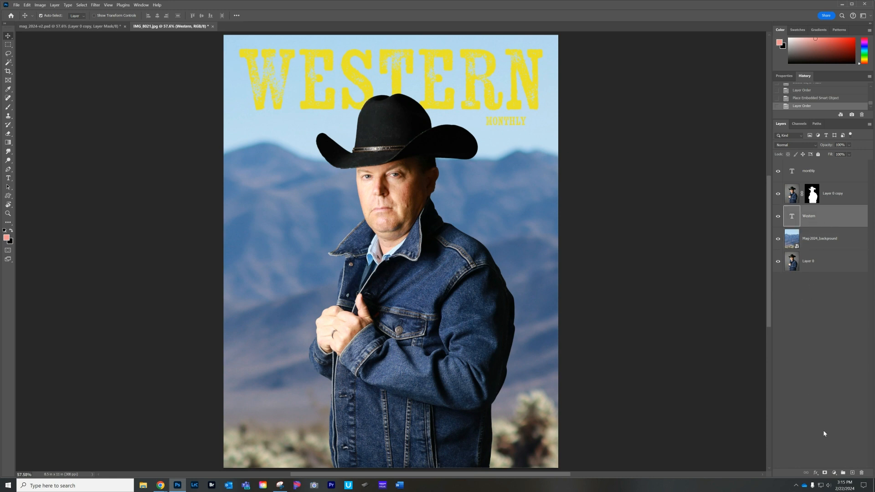
click(815, 473)
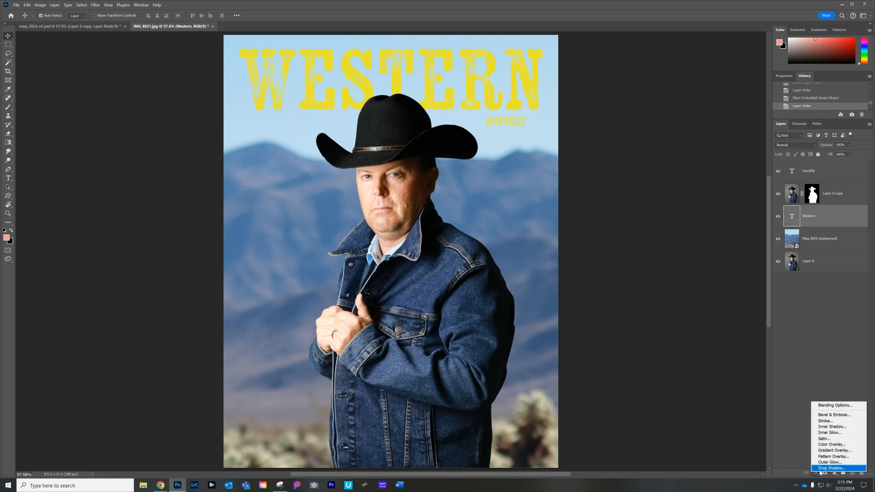
click(820, 469)
drag(611, 230, 591, 193)
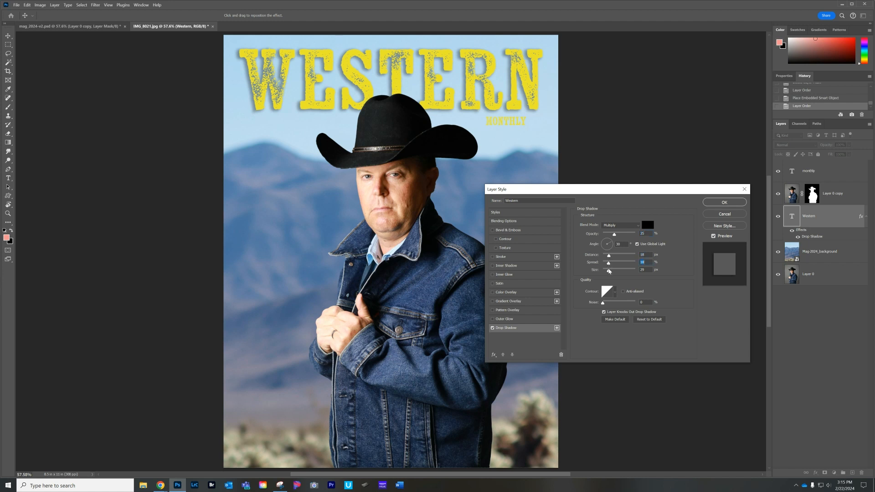
drag(608, 272, 610, 272)
click(724, 201)
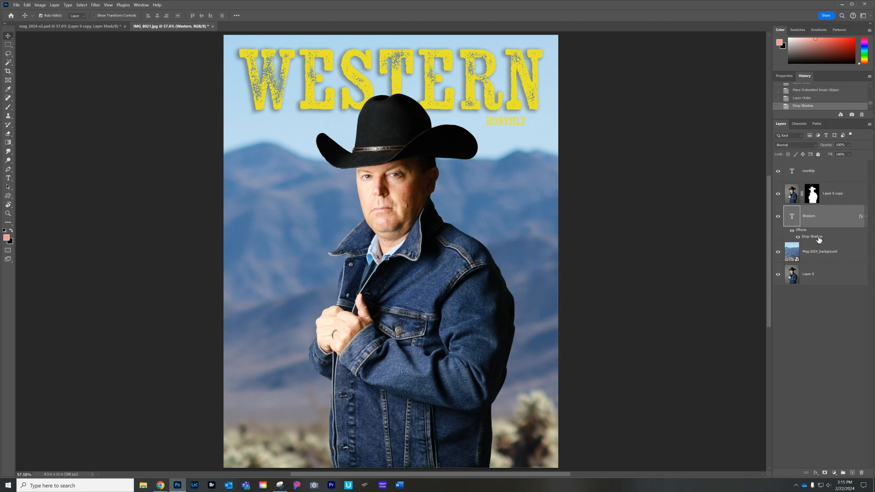
- Apply a Drop Shadow with the same settings as the title to the "monthly" text
click(821, 177)
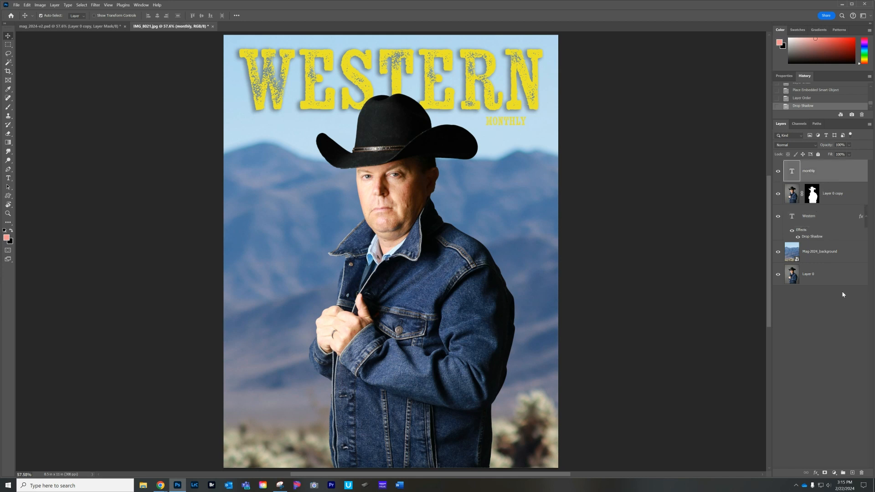
click(816, 473)
click(827, 474)
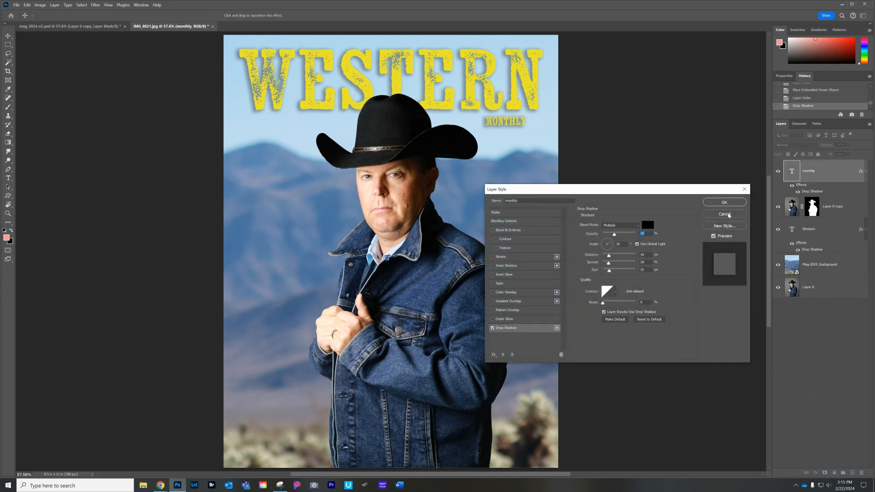
click(718, 205)
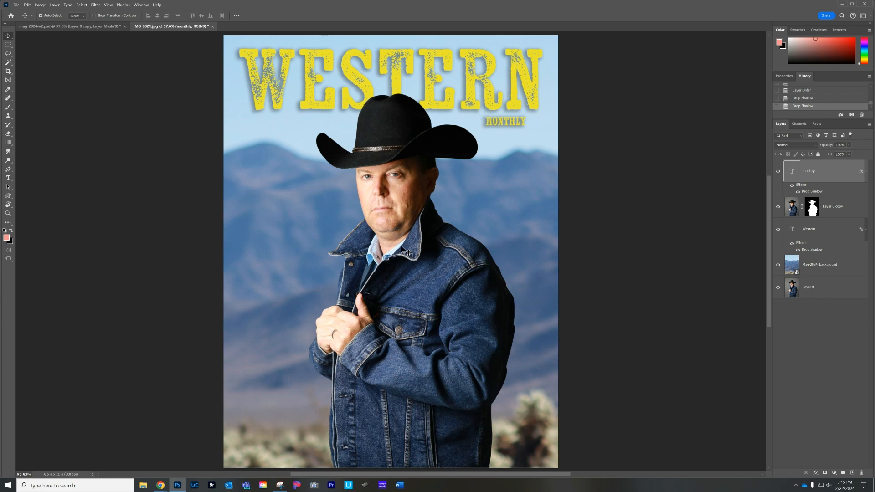
- Add the yellow text "the best trails in the west" beside the man's face, broken into four lines with "trails in the" on the third
click(9, 178)
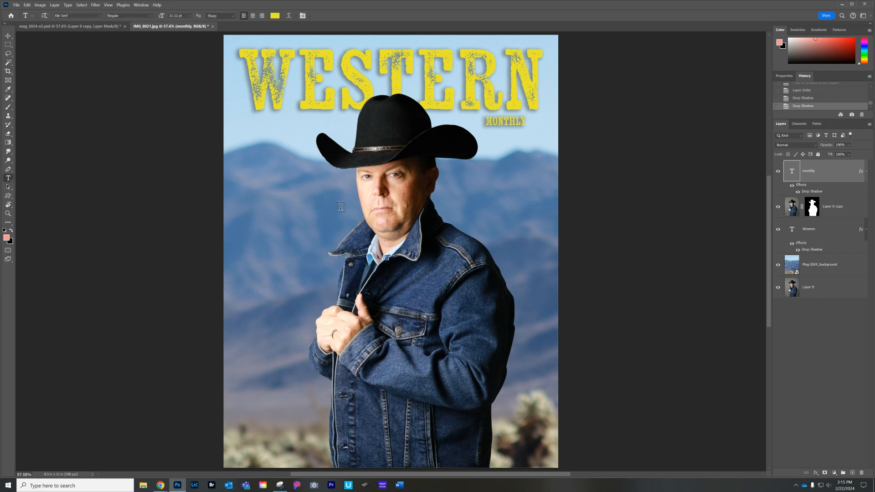
click(265, 192)
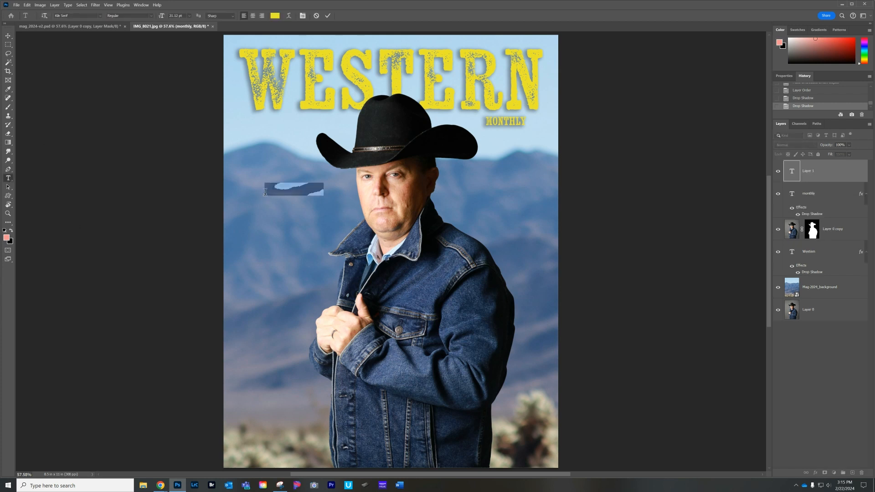
text(THE )
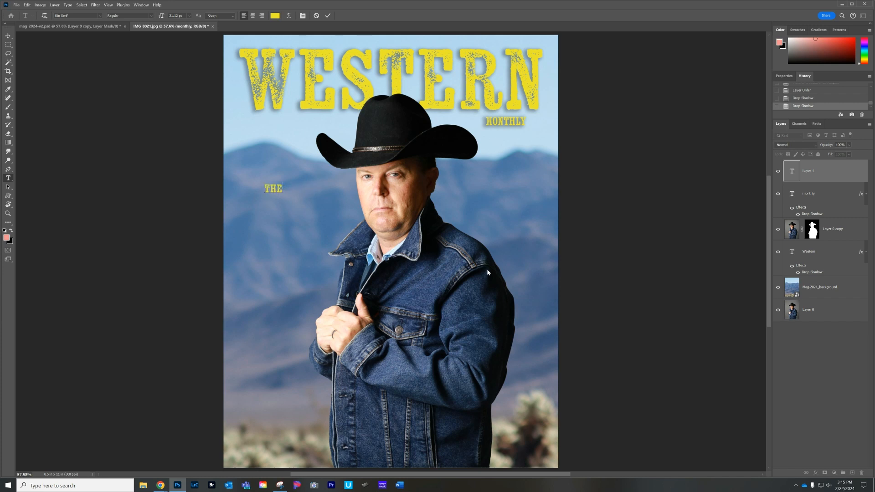
text(BEST )
text(TR)
text(AIL)
text(S IN THE)
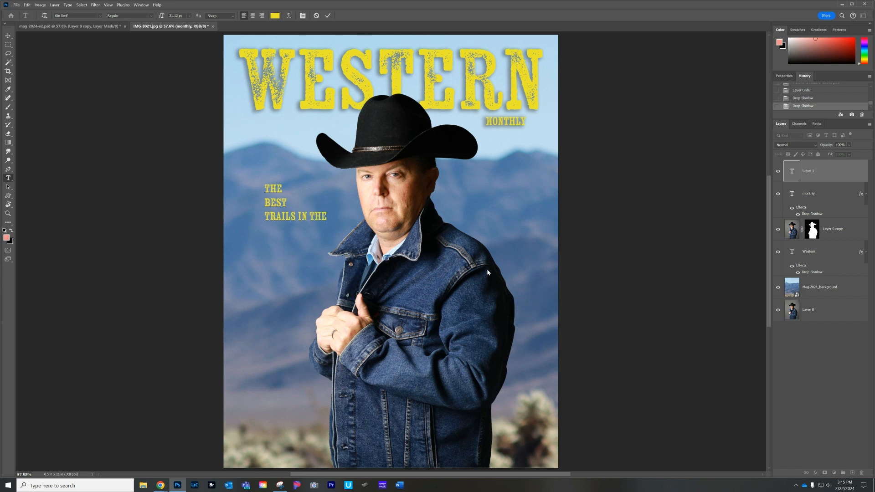
key(Return)
text(WEST)
- Move the four-line trails text to the cover's right edge, above the man's shoulder
click(9, 36)
drag(275, 203, 256, 208)
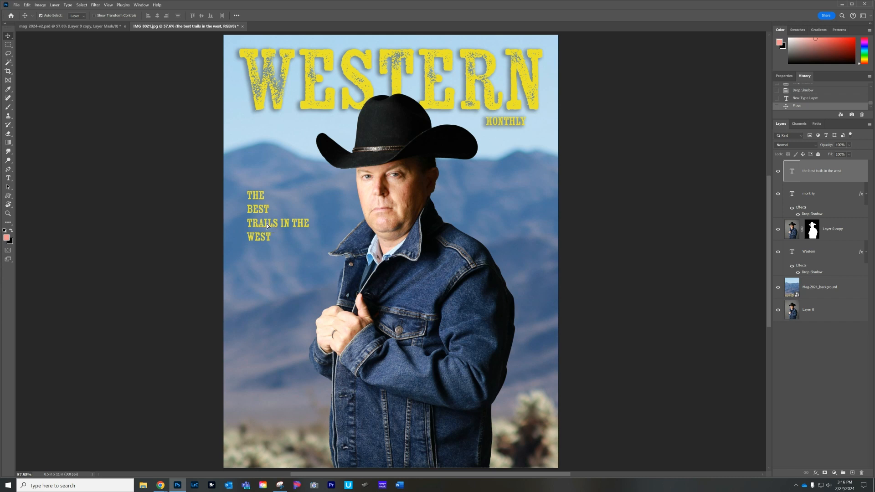
drag(267, 223, 510, 216)
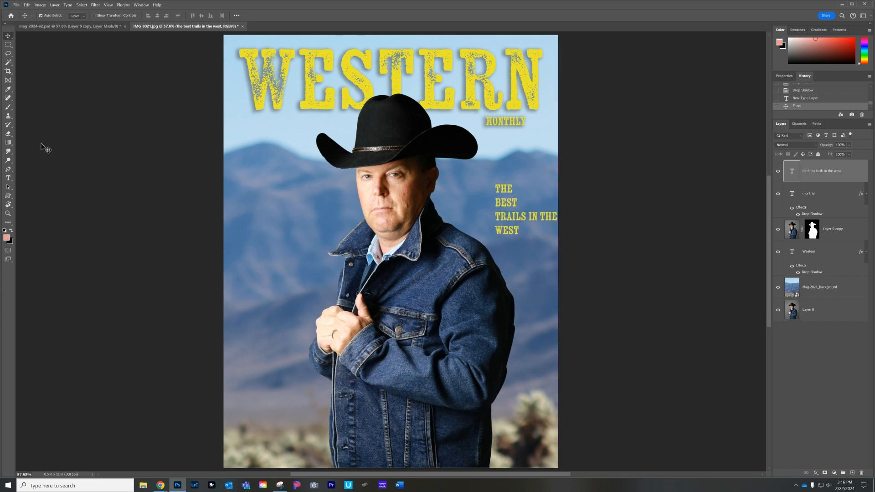
- Add the word "the" as a separate text layer over the mountains left of the man's face
click(9, 178)
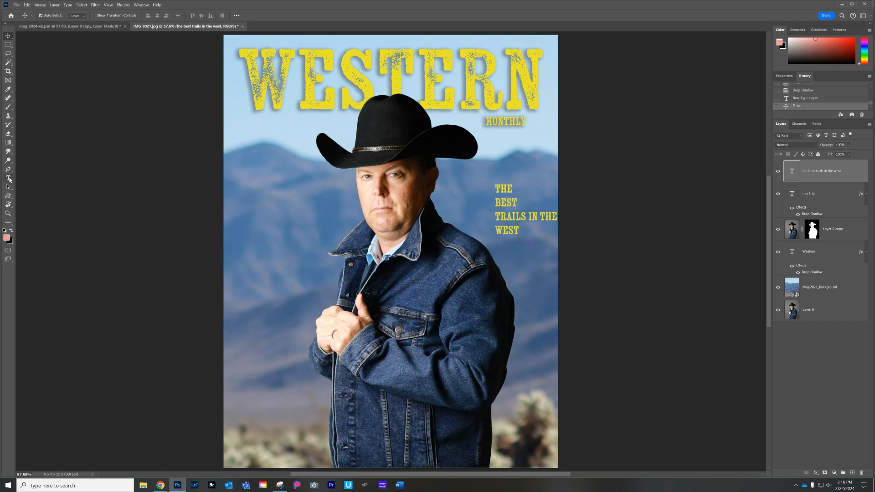
click(258, 187)
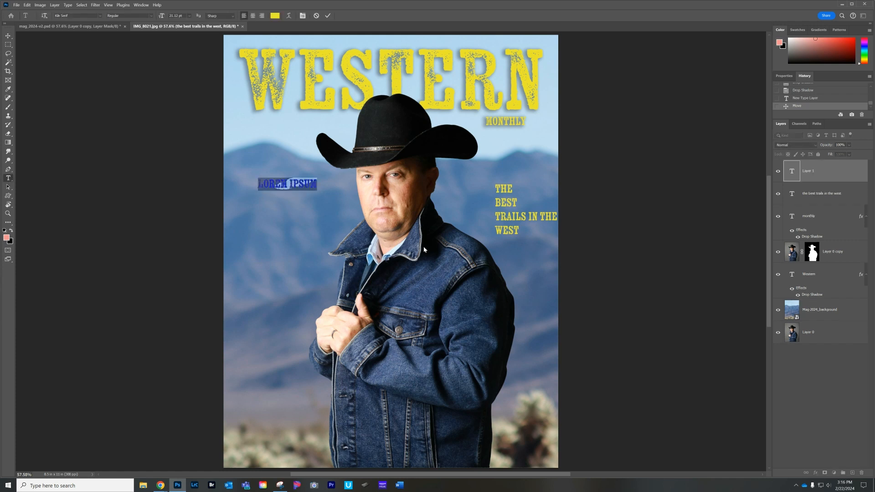
text(THE)
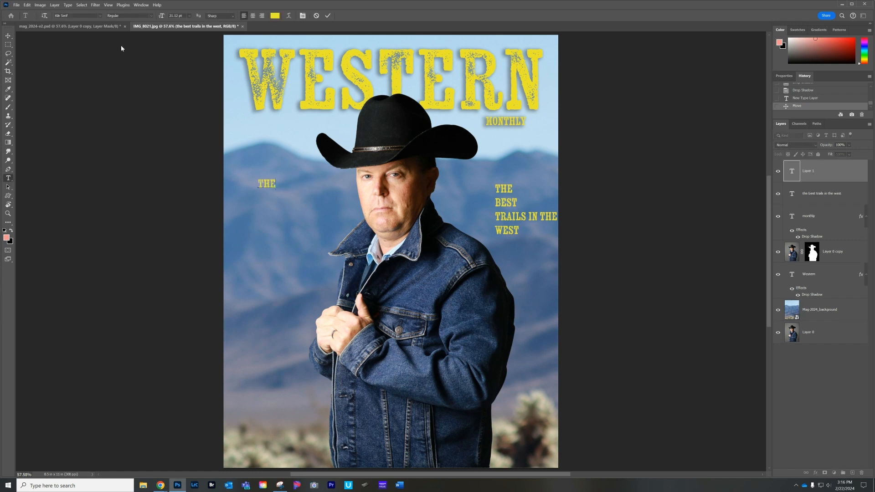
click(8, 36)
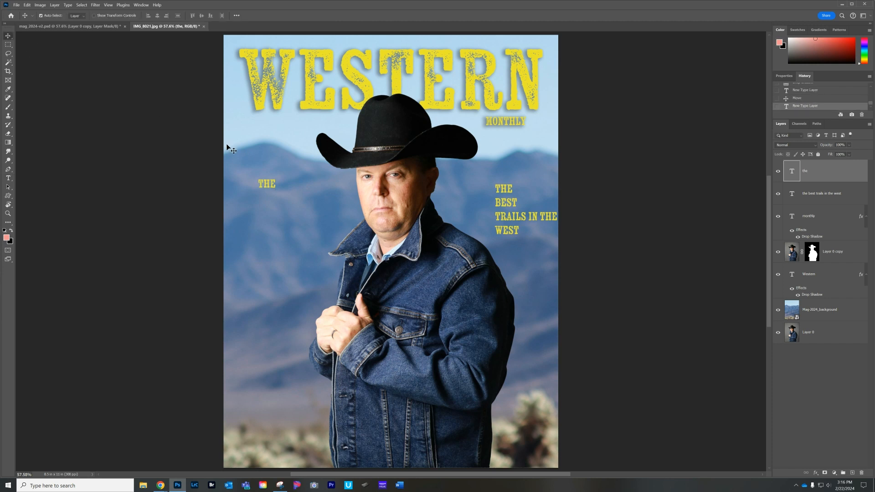
- Add "Best" as its own text layer just below the separate "the" and scale it to about 222%
key(t)
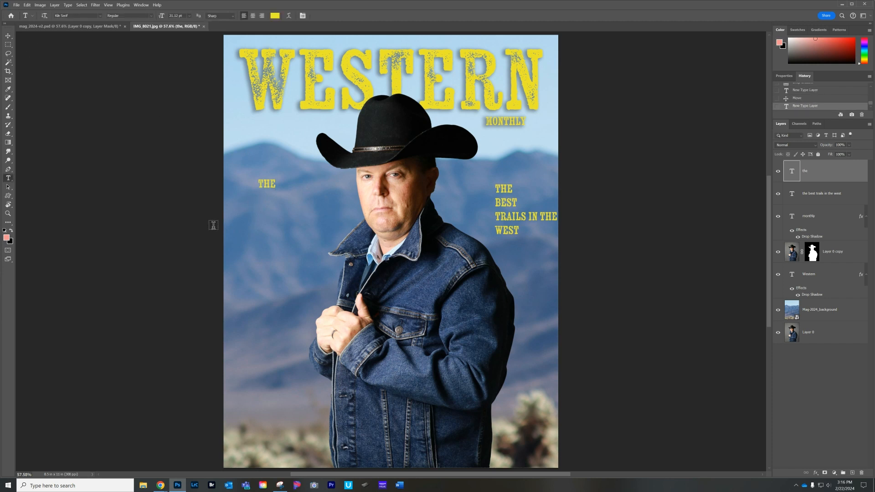
click(252, 204)
text(BEST)
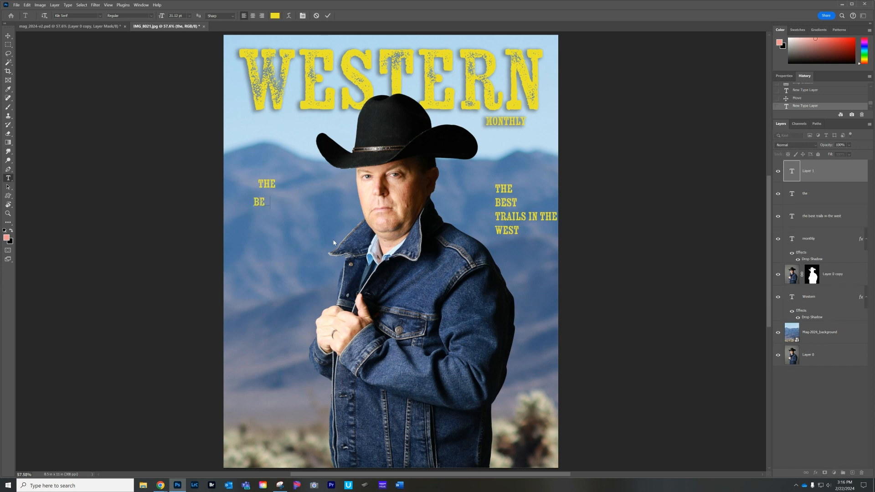
click(8, 35)
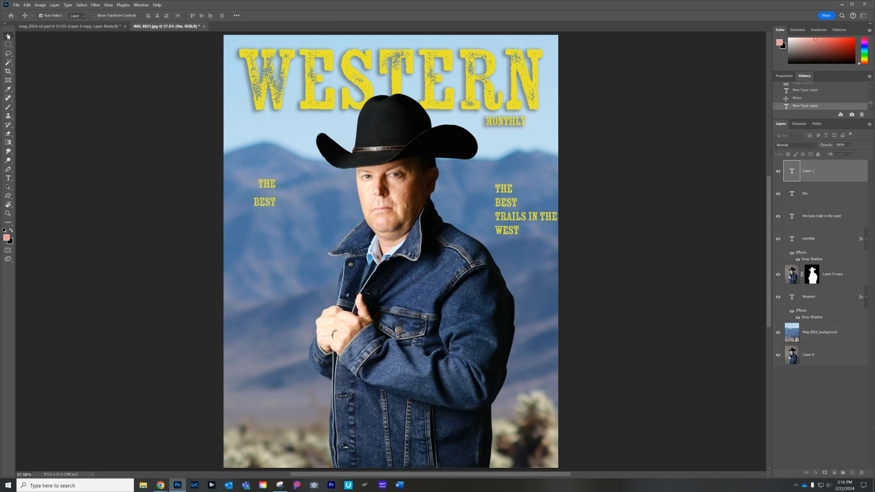
key(ctrl+t)
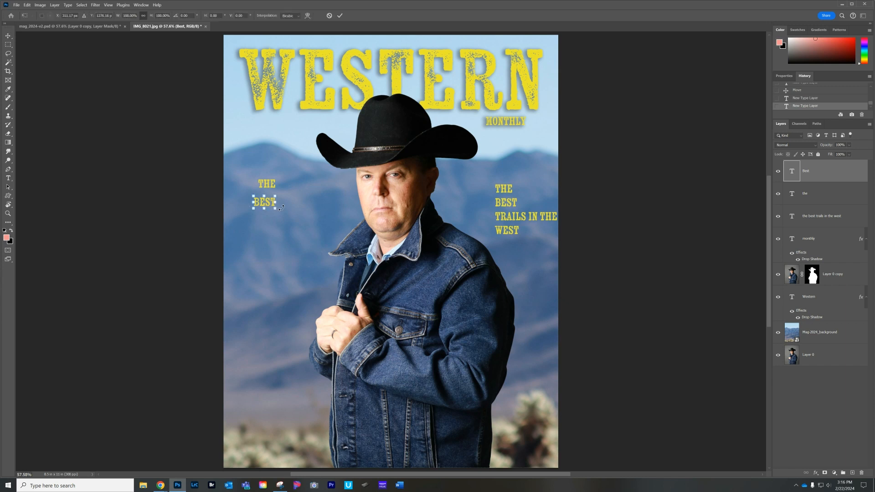
drag(275, 210, 292, 239)
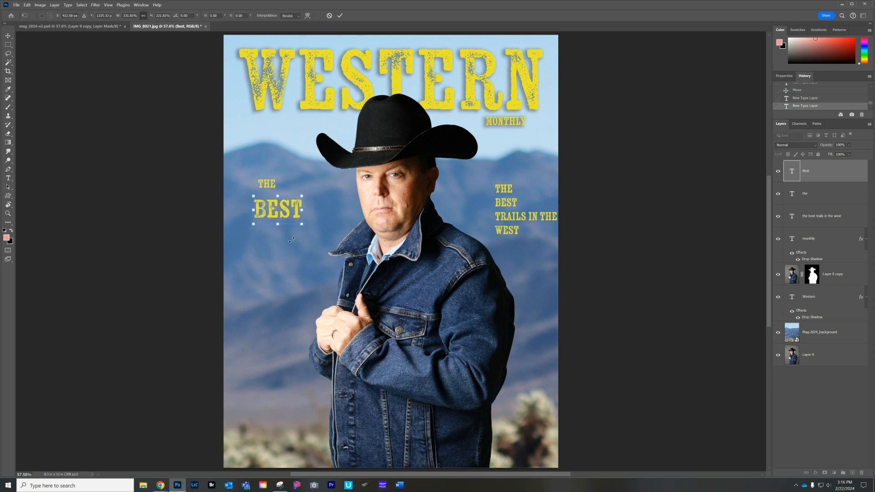
click(340, 15)
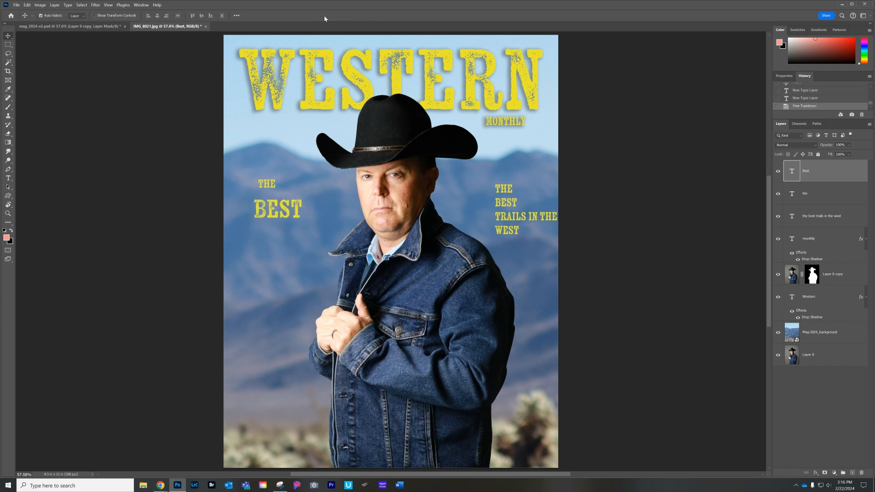
- Add "trails in the" as a separate yellow text layer just below the large "Best" beside the man's face
key(t)
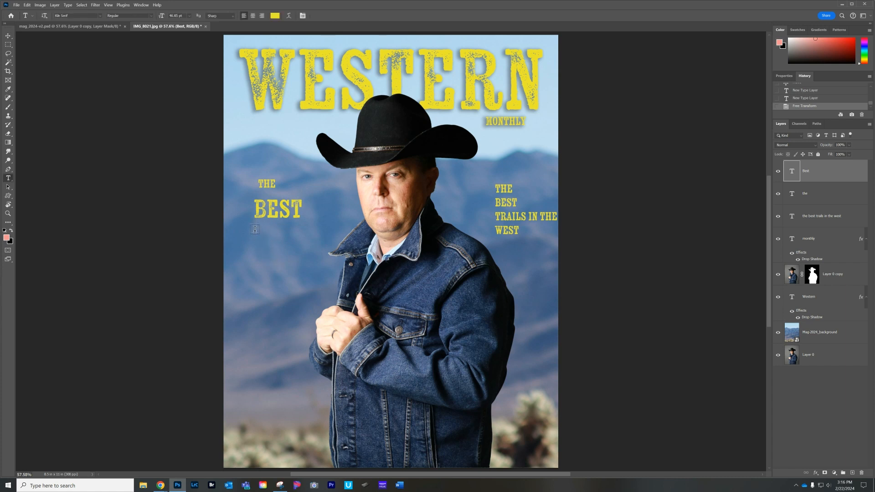
click(249, 232)
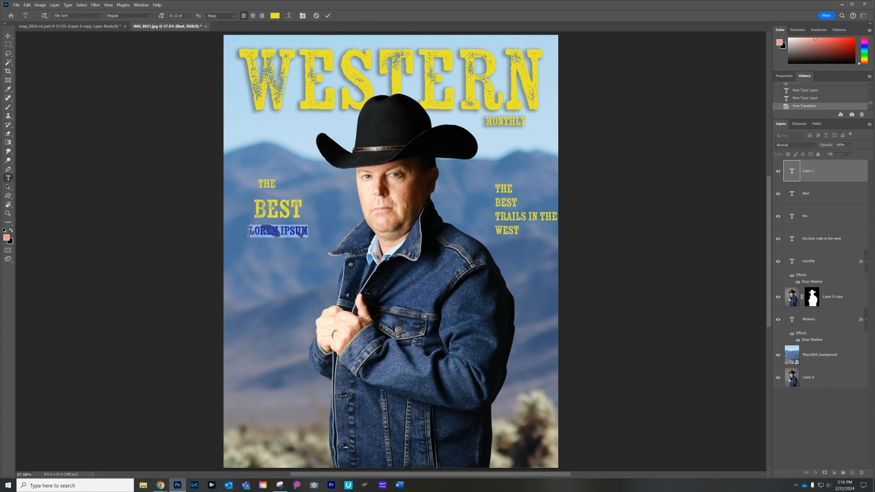
text(TRAILS)
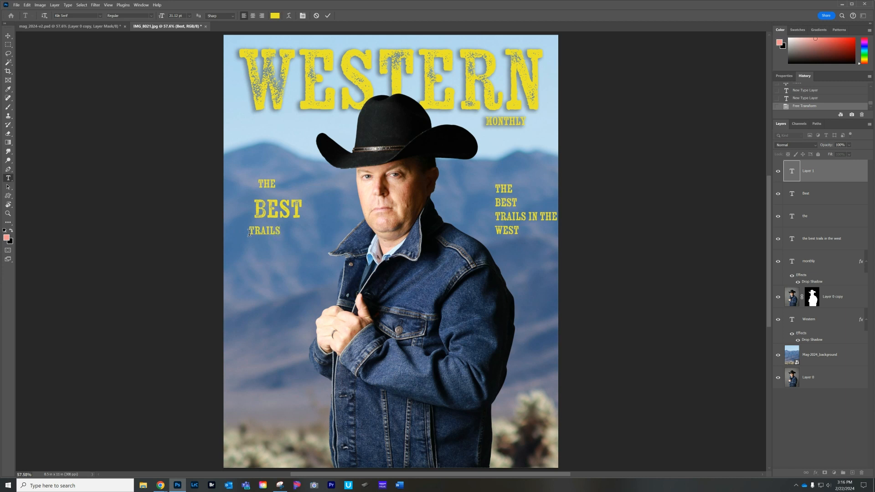
text( IN THE)
click(8, 36)
drag(271, 232, 266, 229)
- Add "west" as its own text layer below the separate "trails in the" and scale it to about 281%
key(t)
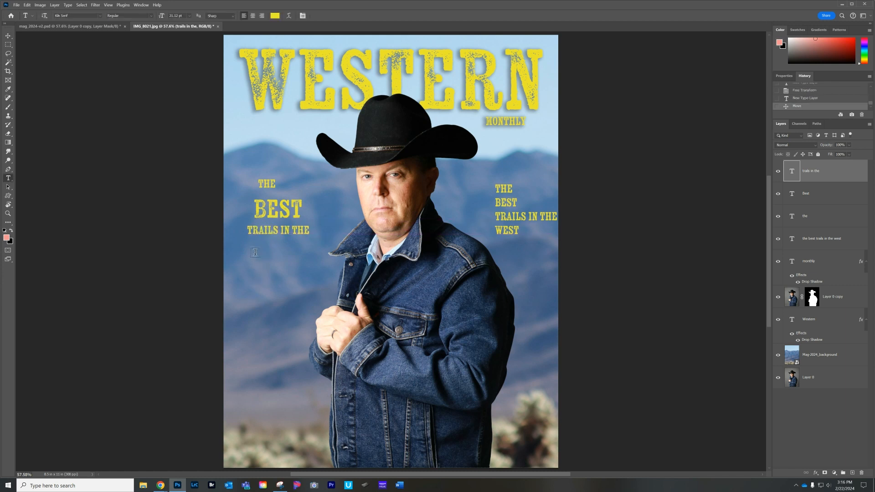
click(253, 257)
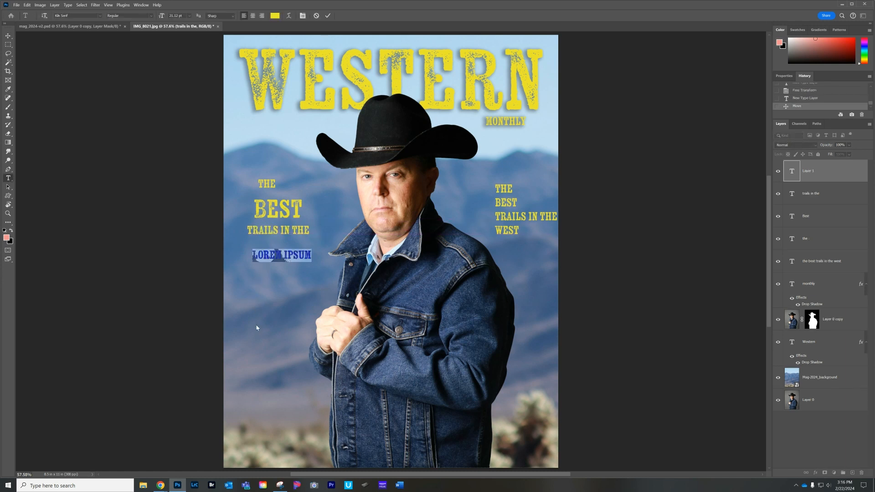
text(west)
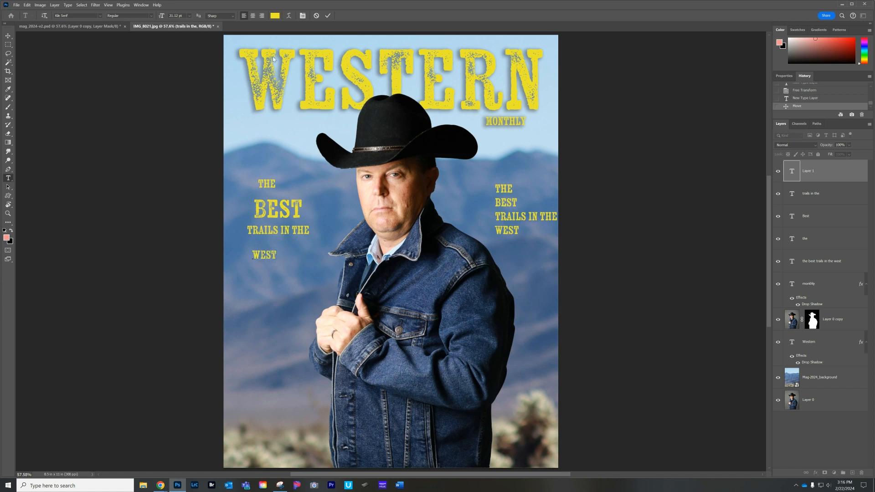
click(328, 16)
key(ctrl+t)
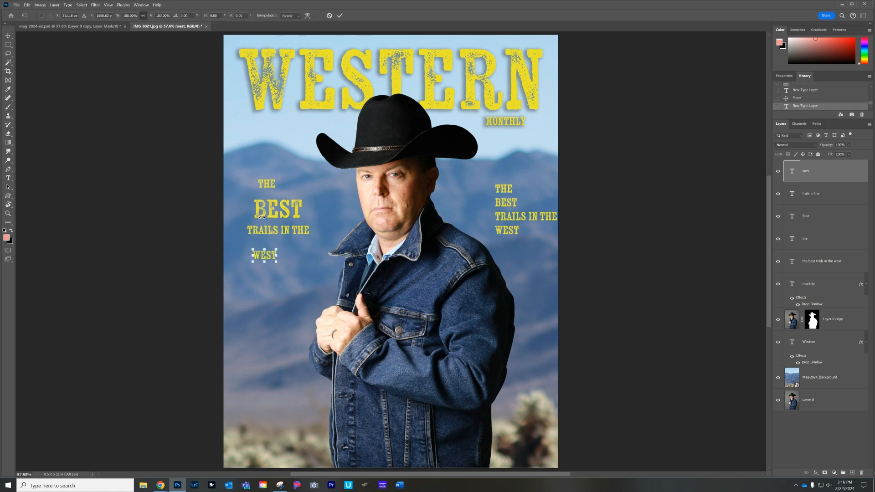
drag(277, 262, 314, 298)
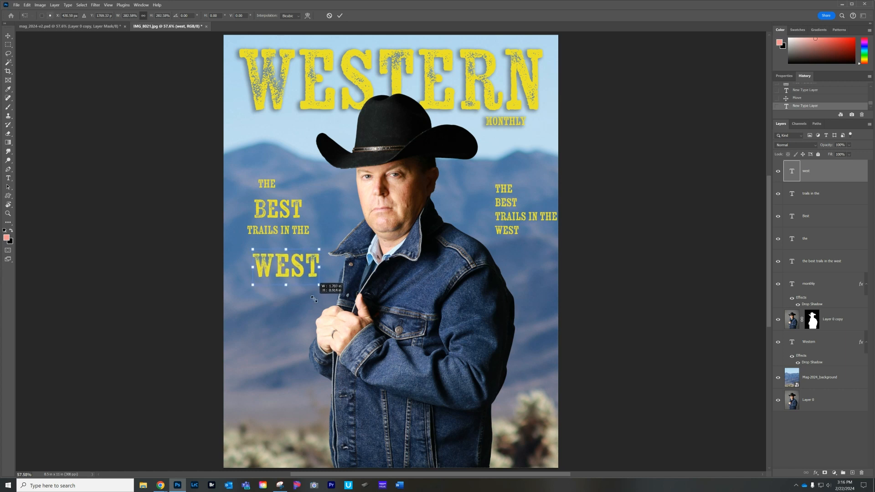
- Move the enlarged "west" up and sideways so it sits centred directly beneath the separate "trails in the" line
click(8, 35)
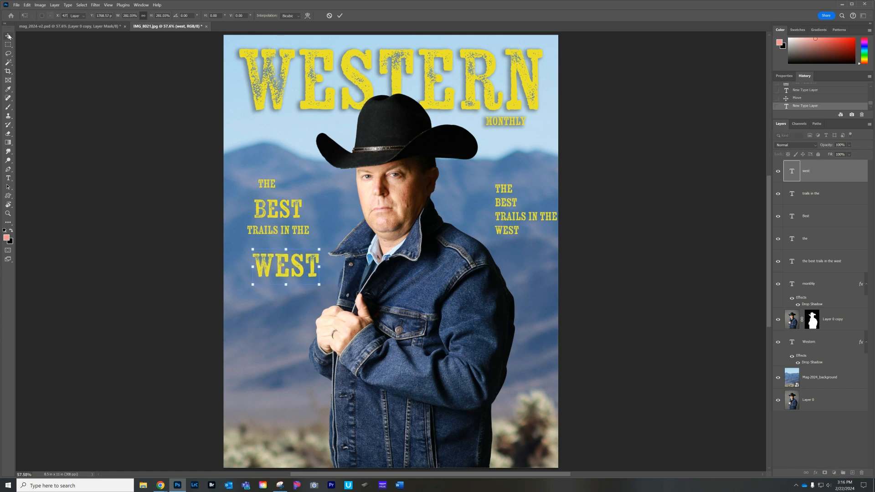
drag(268, 267, 258, 255)
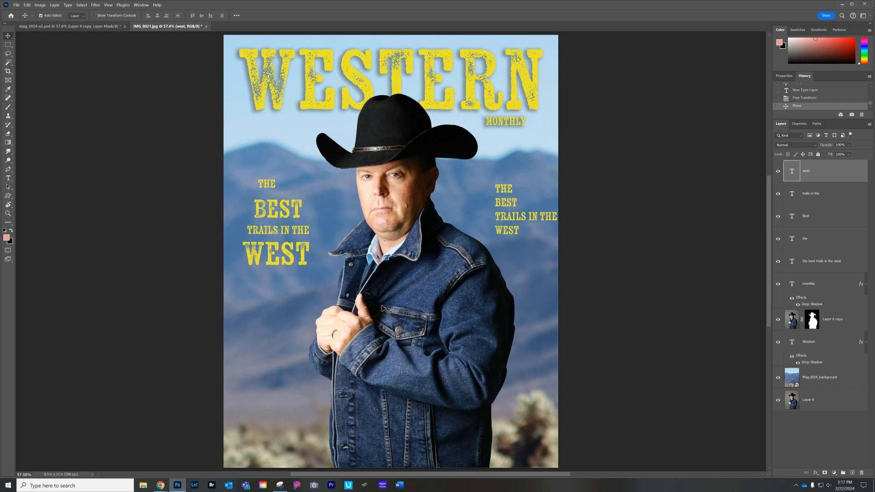
key(Right)
key(Up)
key(Up)
key(Up)
key(Up)
key(Right)
key(Right)
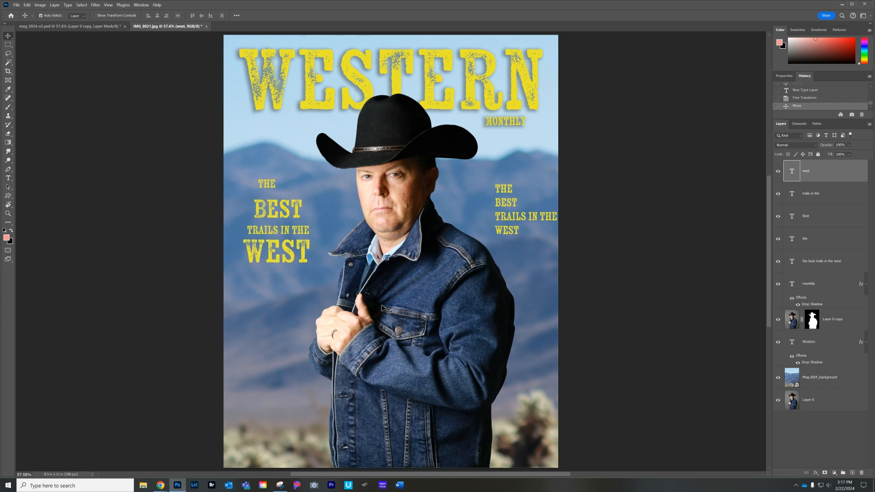
key(Up)
key(Up)
key(Up)
key(Up)
key(Right)
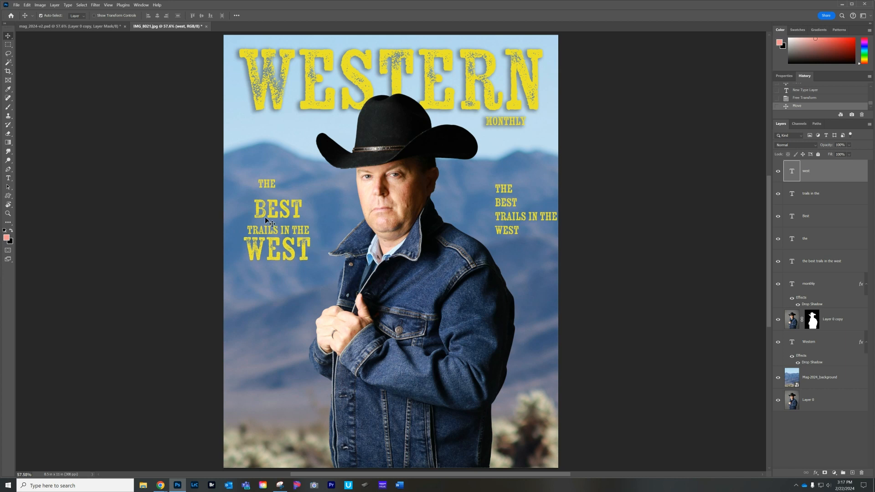
- Align "Best" with the start of "trails in the" and scale it to about 129%, matching that line's width
drag(258, 215, 251, 219)
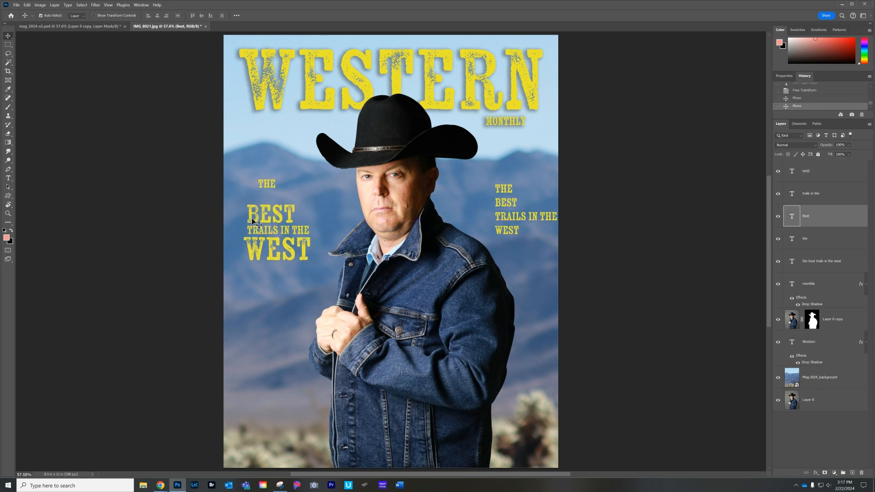
key(ctrl+t)
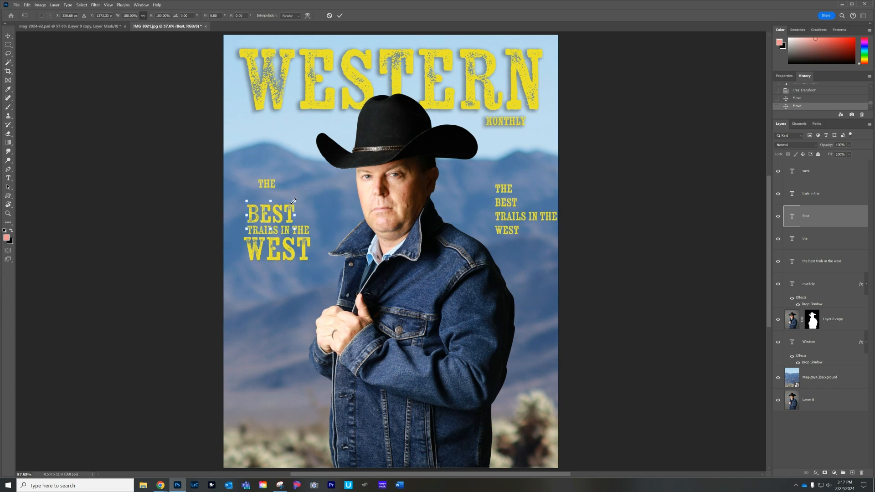
drag(293, 201, 309, 197)
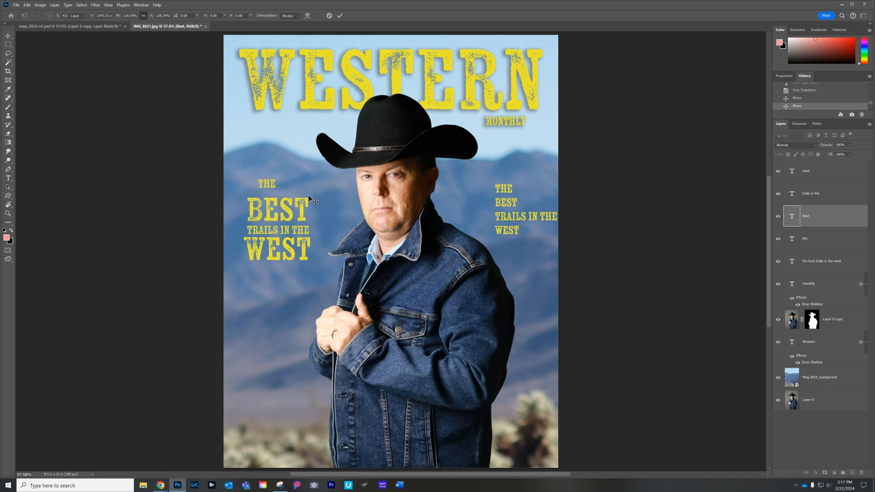
key(Return)
- Nudge the separate "the" down close to "Best" and scale it to about 152%
click(271, 187)
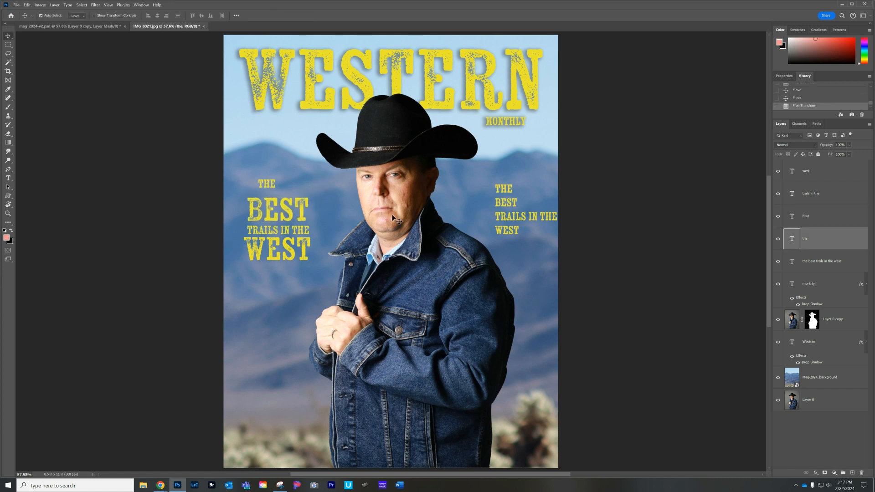
key(Down)
key(Down)
key(Down)
key(Down)
key(Down)
key(Down)
key(Down)
key(Down)
key(Down)
key(Down)
key(Down)
key(Down)
key(Down)
key(Down)
key(Down)
key(Down)
key(Down)
key(Down)
key(Down)
key(Down)
key(ctrl+t)
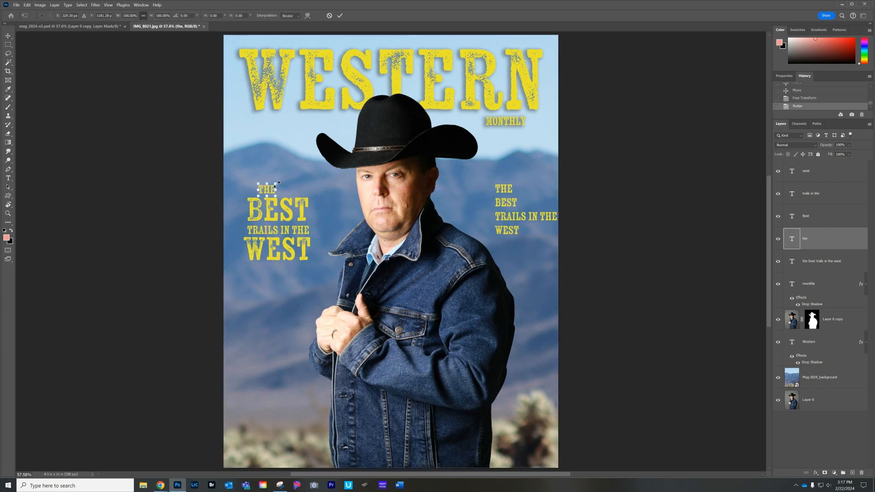
drag(279, 187, 285, 178)
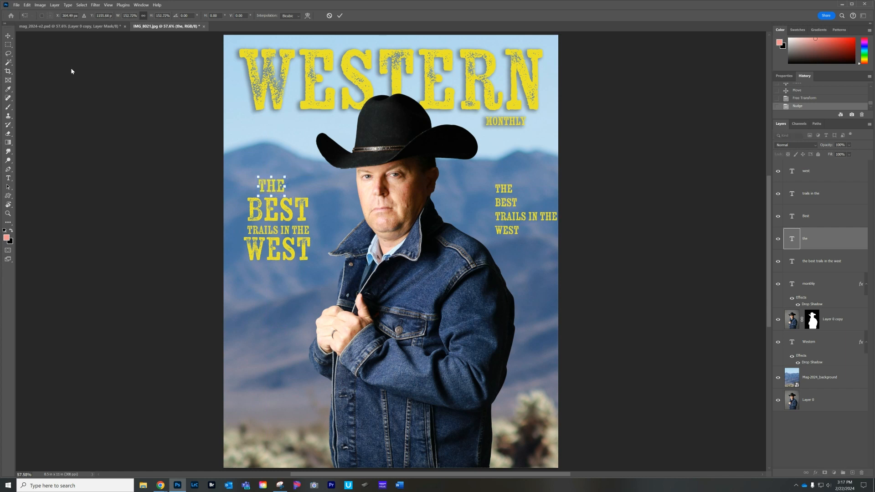
key(Return)
- Nudge the enlarged "the" right and slightly down so it sits centred above "Best"
key(Right)
key(Right)
key(Right)
key(Down)
key(Down)
key(Down)
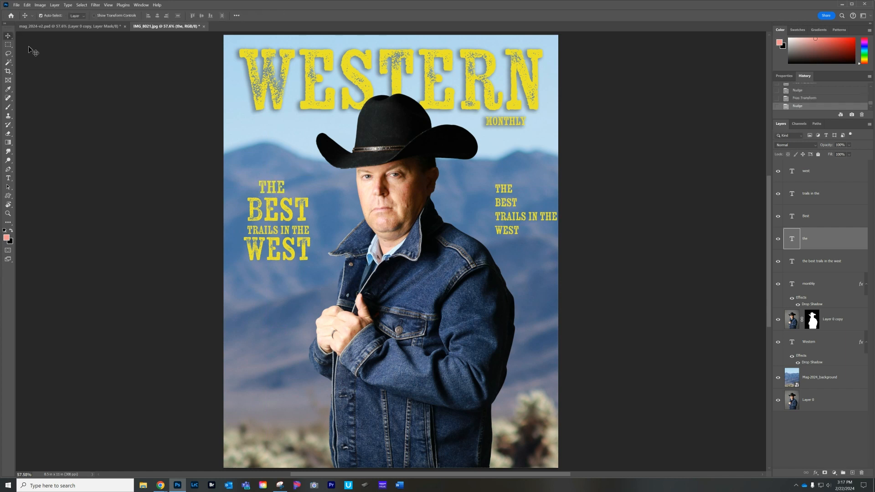
key(Right)
key(Right)
key(Right)
key(Right)
key(Right)
key(Right)
- Toggle the "the" layer's visibility off and on, and move the four-line trails text inward from the cover's right edge
click(778, 240)
click(778, 240)
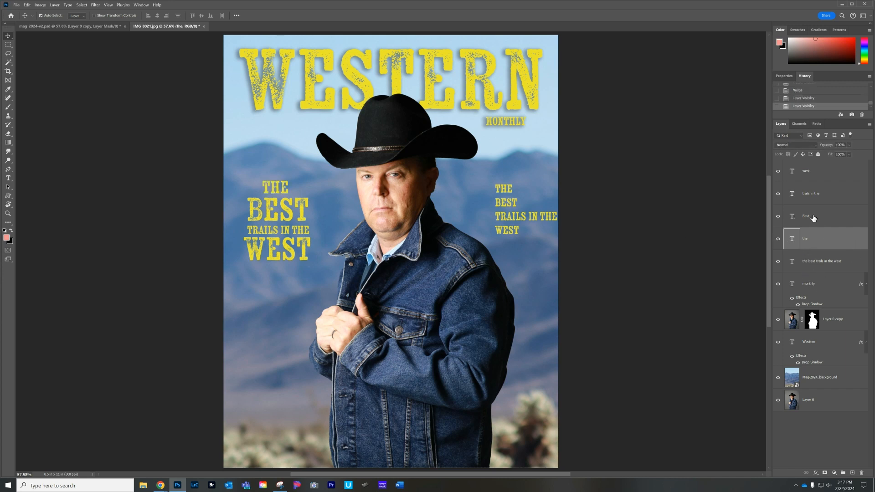
click(813, 218)
drag(510, 201, 484, 218)
- Select the separate "west", "trails in the", "Best" and "the" layers, shift them slightly up and right together, and link them
click(819, 173)
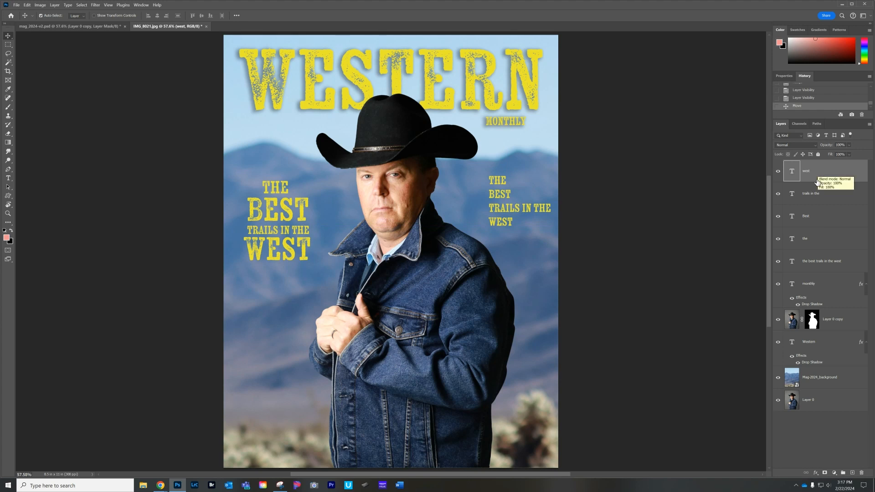
shift+click(822, 245)
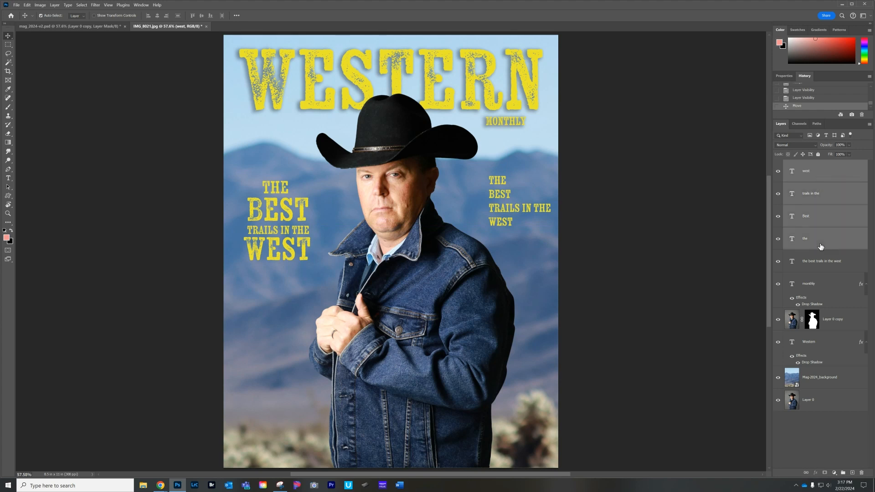
drag(297, 247, 303, 243)
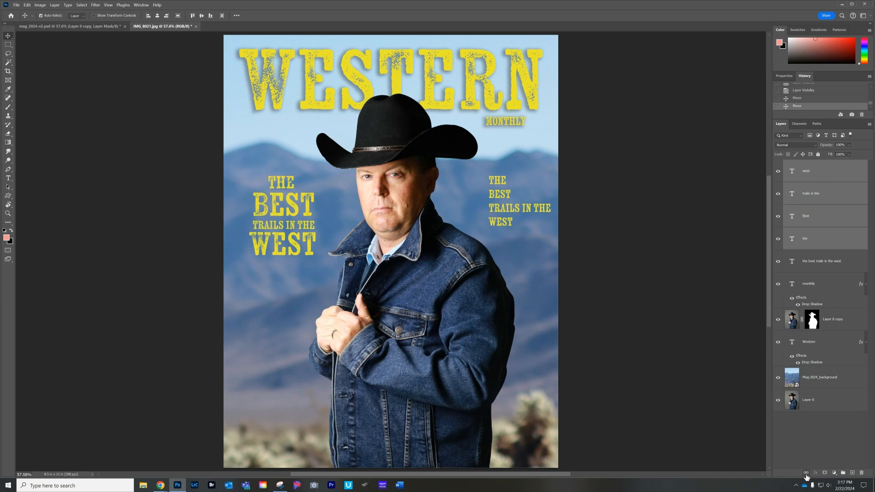
click(806, 472)
- Reposition the linked trails cover line over the mountains, midway between the cover's left edge and the man's face
mouse_move(272, 211)
mouse_down()
mouse_move(287, 225)
mouse_move(261, 204)
mouse_up()
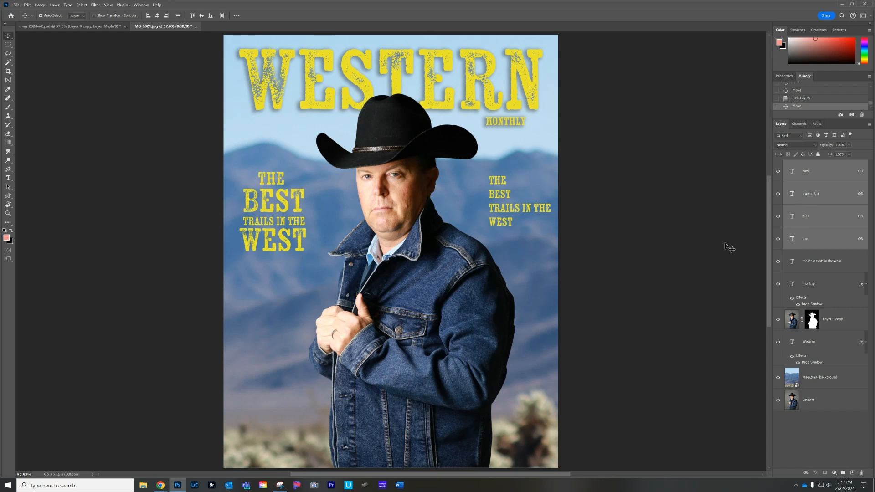
mouse_move(272, 205)
mouse_down()
mouse_move(290, 182)
mouse_move(283, 213)
mouse_up()
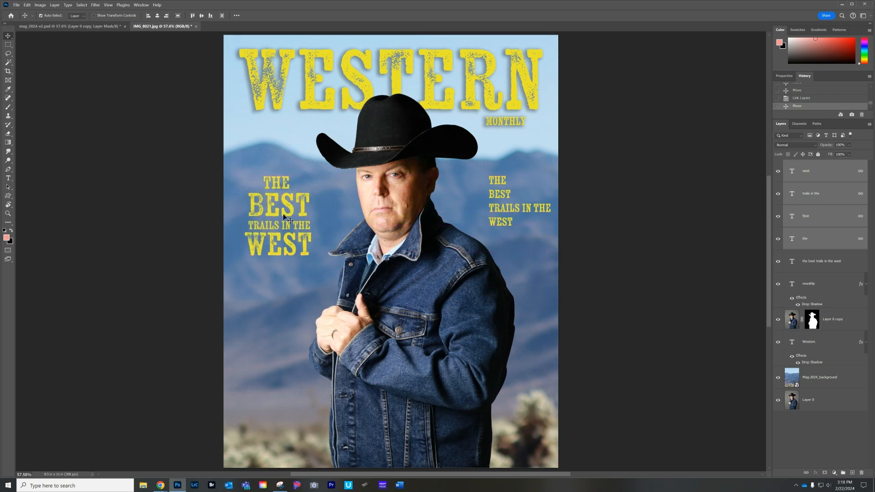
key(Up)
key(Up)
key(Up)
key(Up)
key(Right)
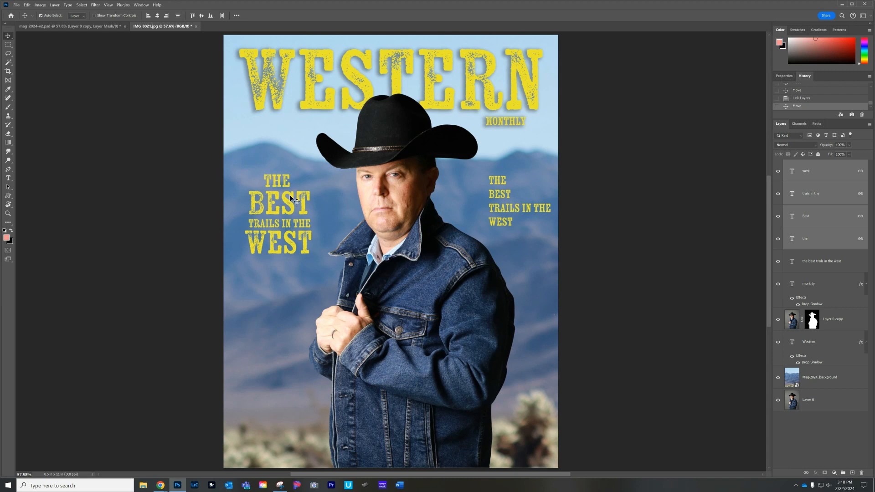
- Move the single-layer four-line trails text below the linked version for comparison and delete its layer
click(501, 210)
drag(501, 209, 272, 302)
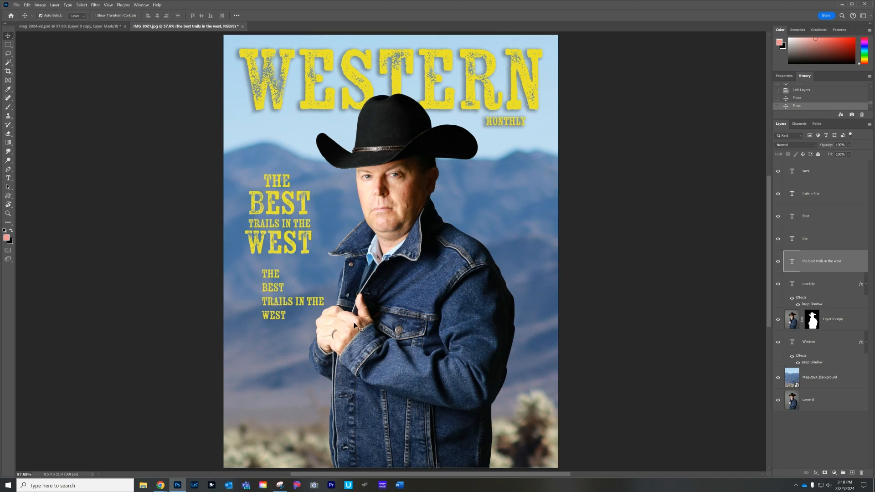
click(860, 473)
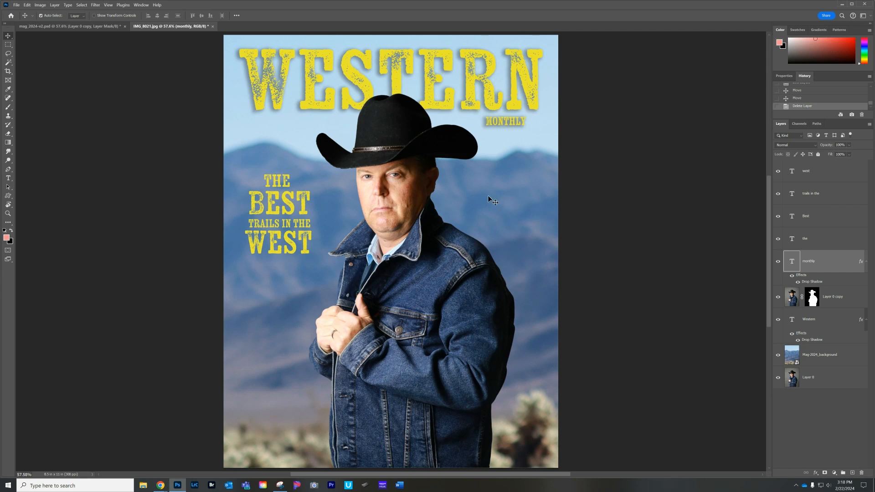
- Add the yellow text "cooking on the" on two lines over the mountains to the right of the man's face
key(t)
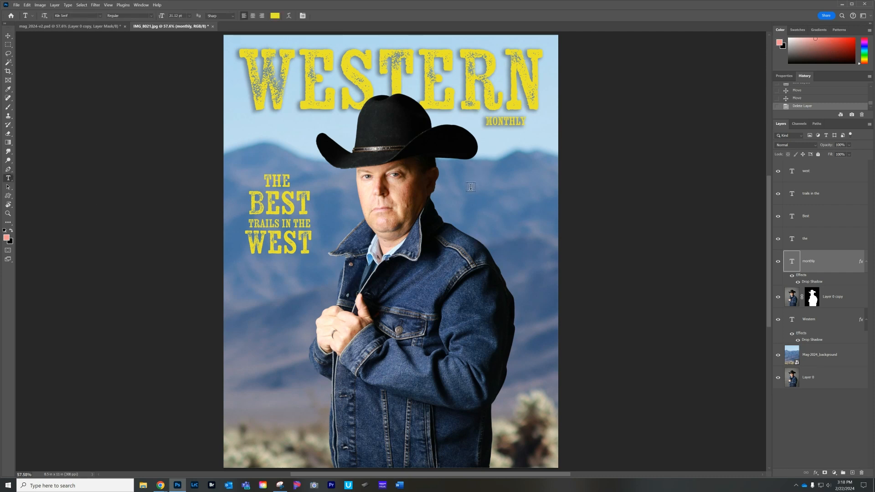
click(466, 184)
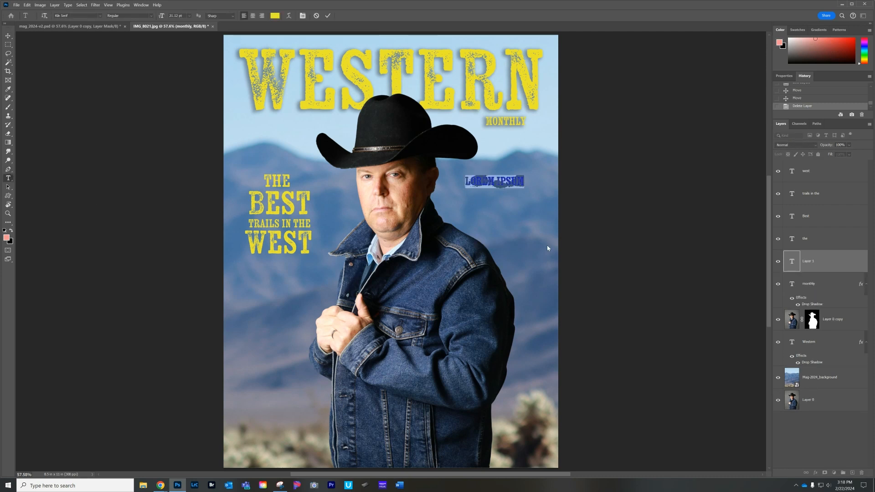
text(COOKING)
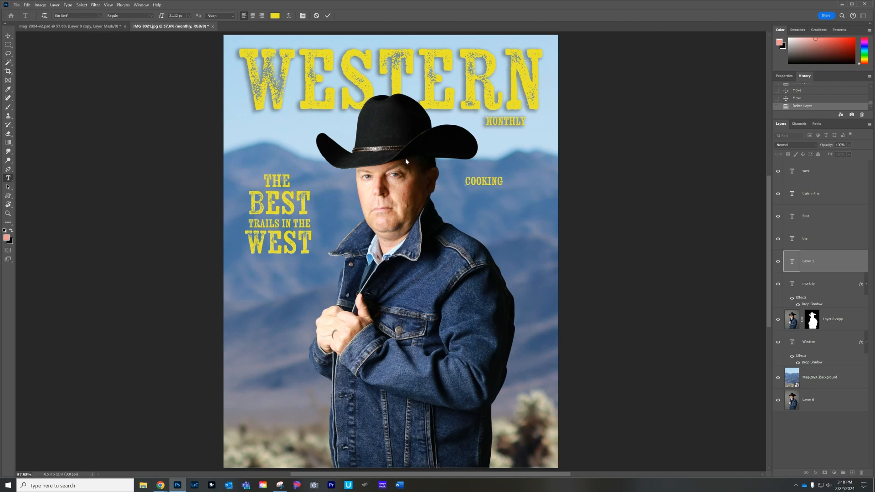
text(ON THE)
key(ctrl+Return)
text(trai)
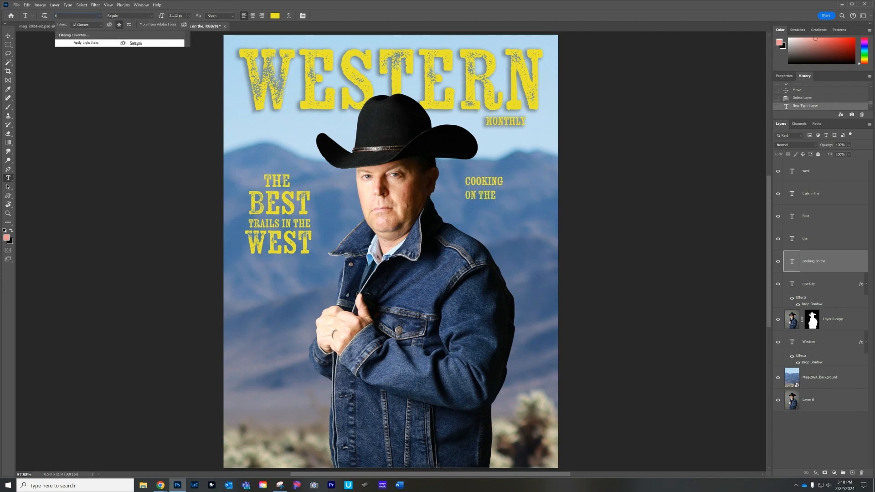
- Move the "cooking on the" text slightly right, away from the man's face
click(10, 37)
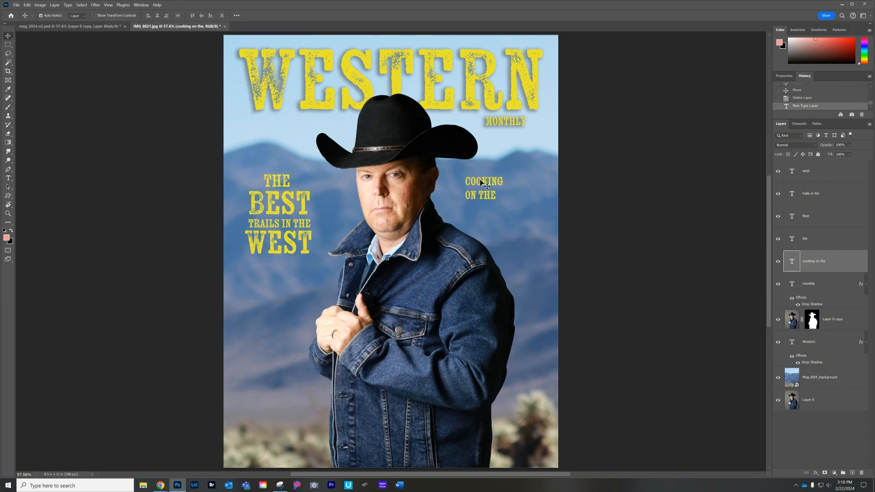
drag(479, 179, 489, 181)
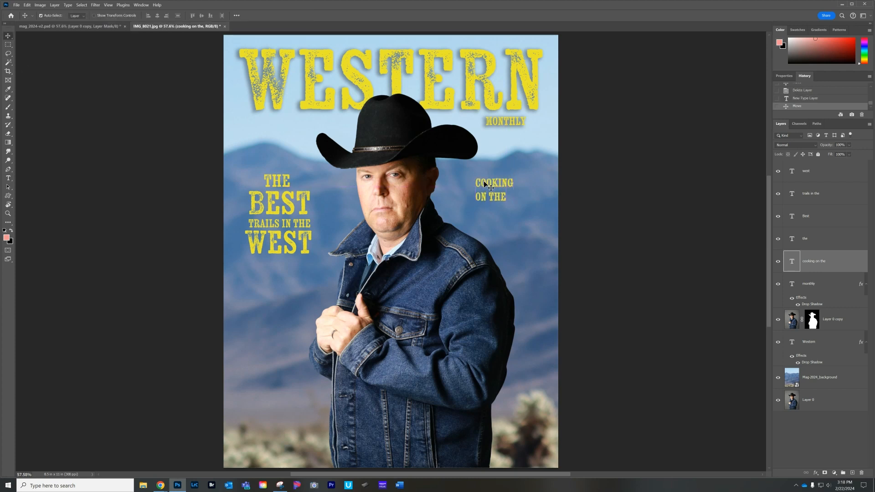
key(t)
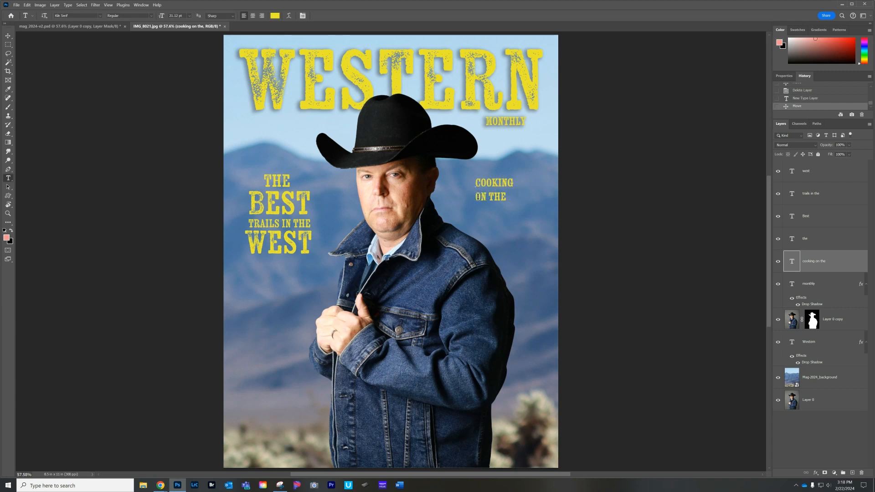
- Delete the "on the" line from the cooking text so that layer contains only "cooking"
click(478, 197)
drag(477, 197, 536, 202)
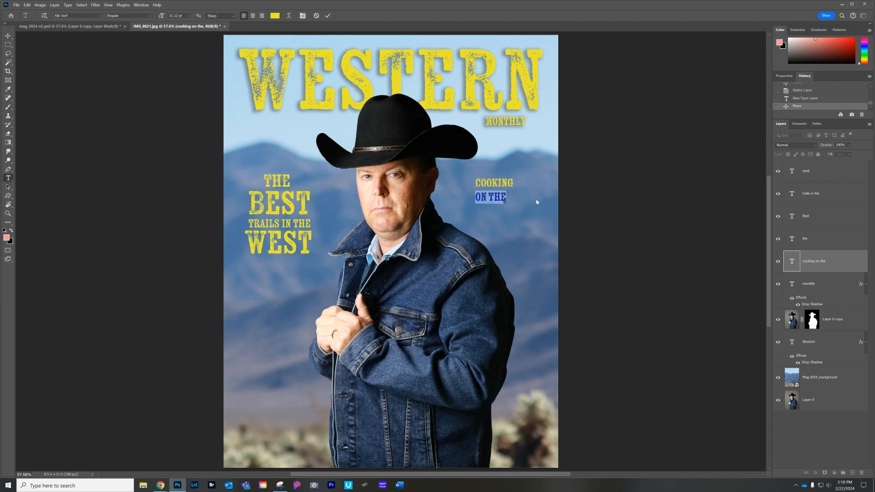
key(BackSpace)
click(7, 36)
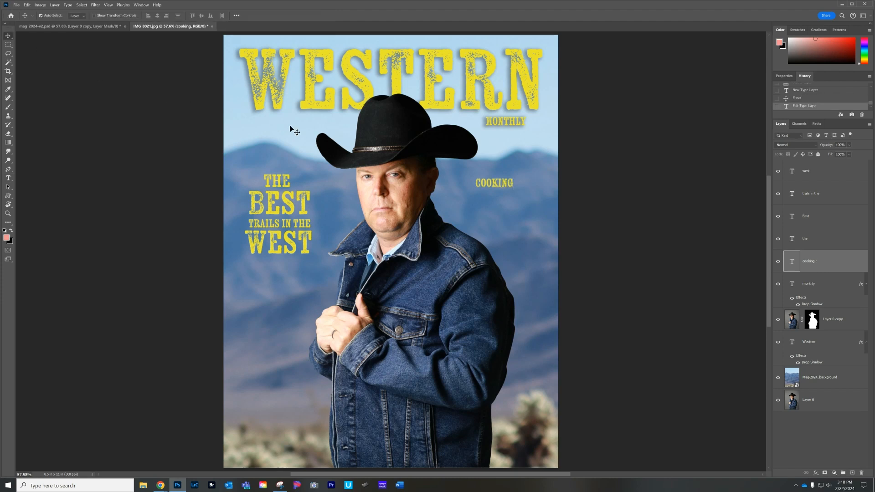
- Add "on the" as a separate yellow text layer just below "cooking"
key(t)
click(471, 200)
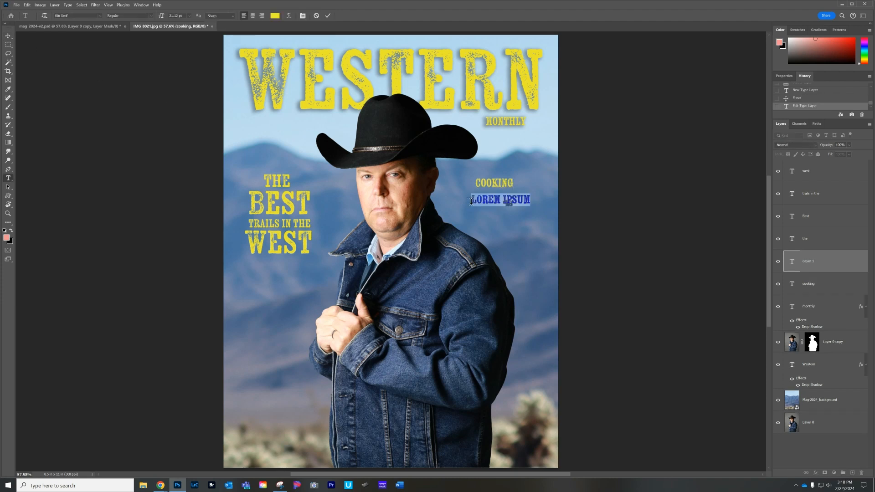
text(on)
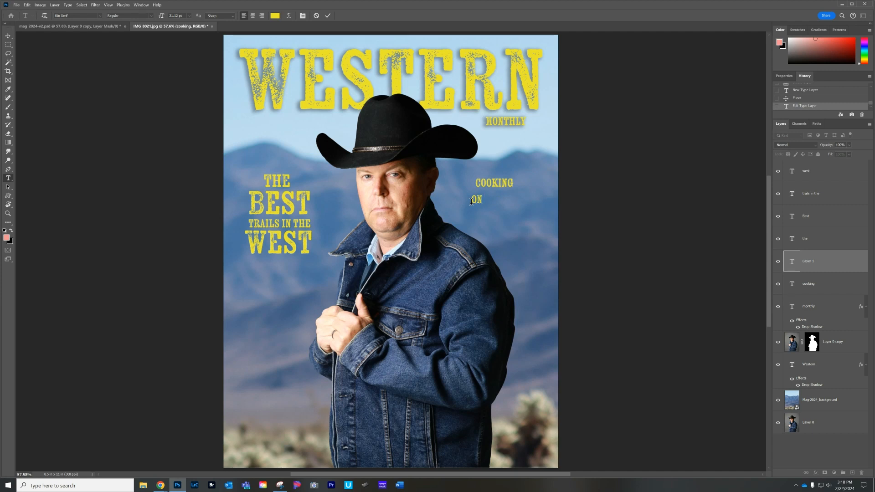
text( th)
click(327, 15)
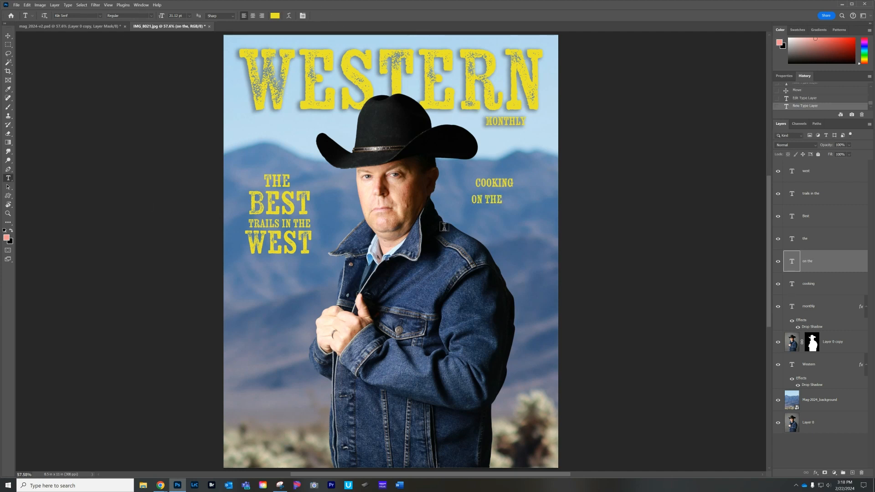
- Add "trail" as its own yellow text layer below "on the"
click(473, 222)
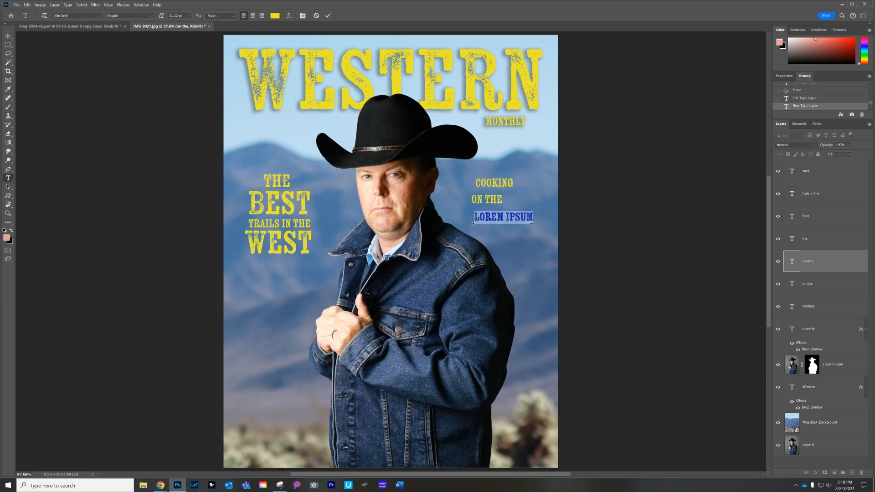
text(t)
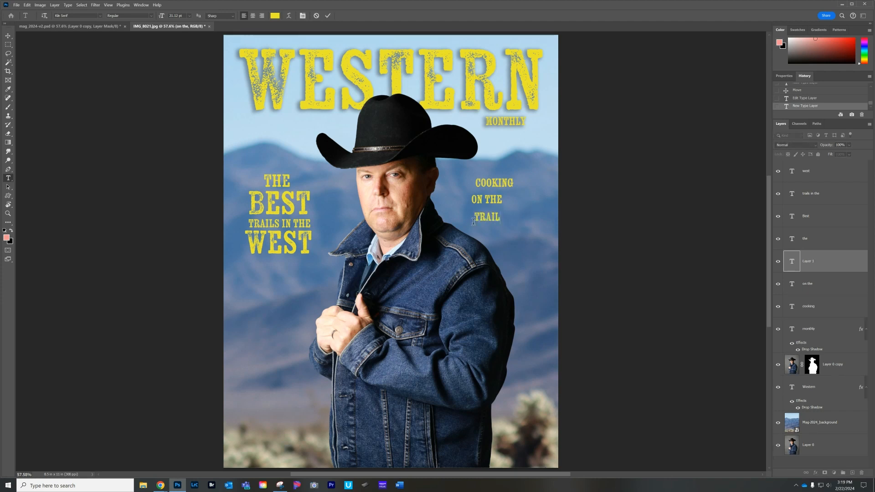
text(rail)
key(ctrl+Return)
key(v)
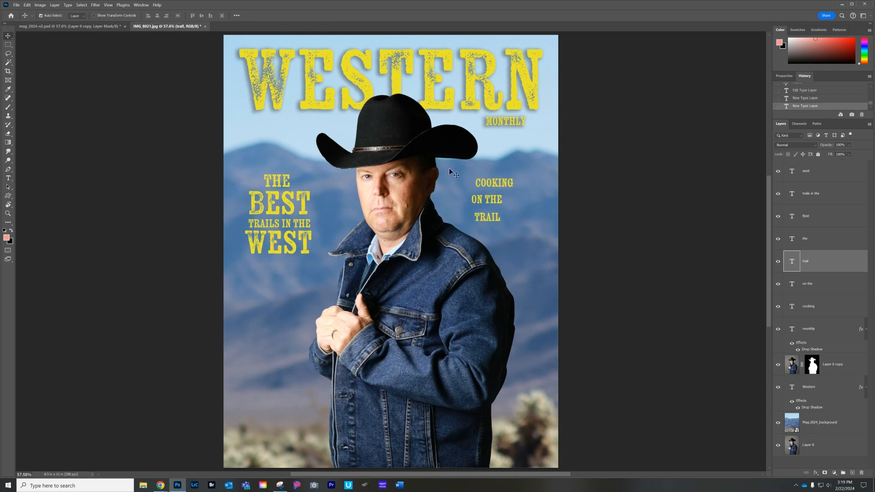
- Scale the "cooking" text to about 185% and the "on the" text to about 179%, keeping them stacked beside the man's face
drag(496, 183, 535, 165)
key(ctrl+t)
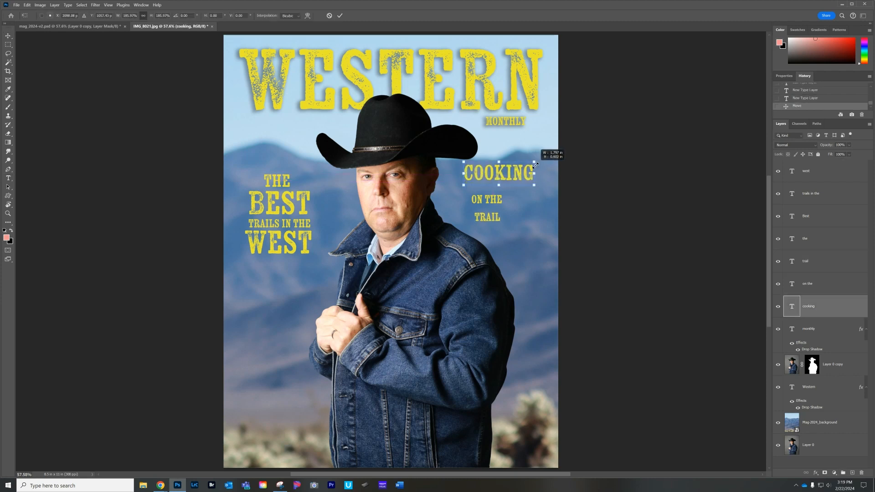
click(340, 16)
drag(495, 203, 520, 211)
key(ctrl+t)
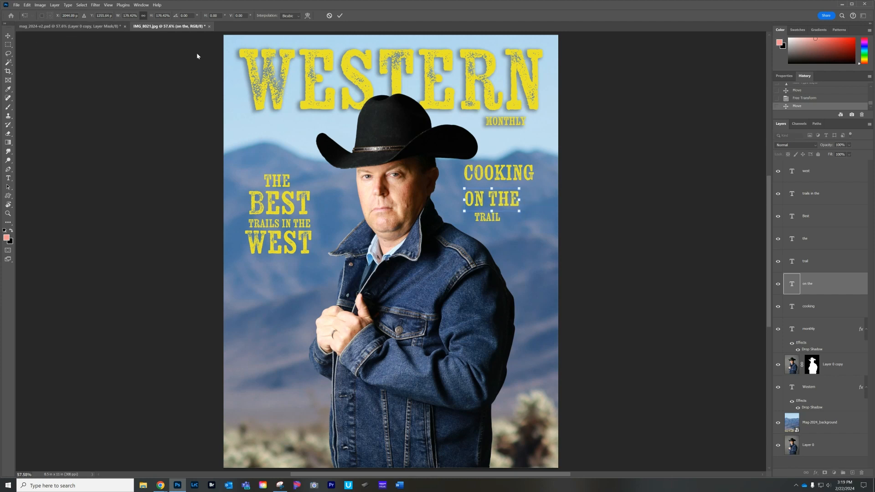
click(340, 16)
- Enlarge the "trail" text to more than double its size beneath "on the"
click(492, 223)
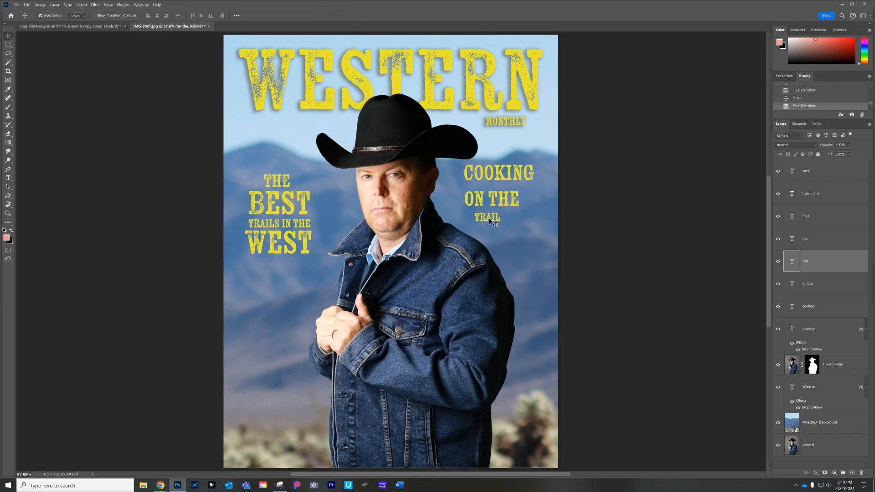
key(ctrl+t)
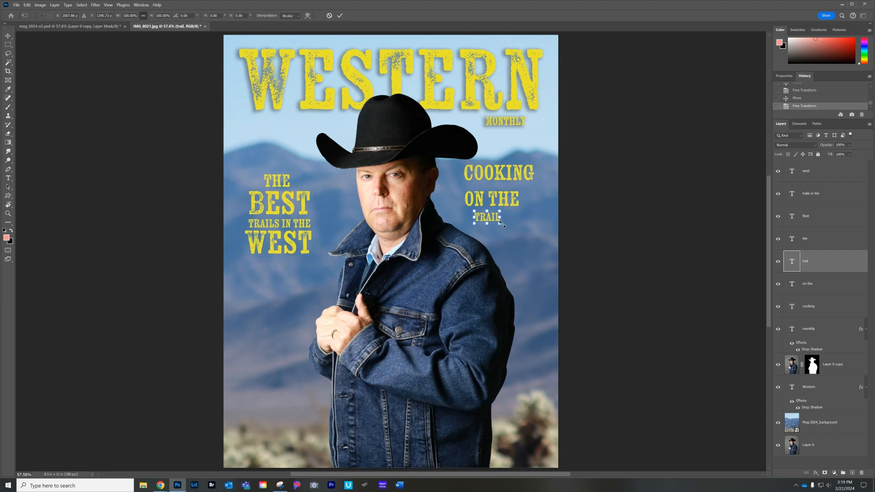
drag(501, 223, 533, 240)
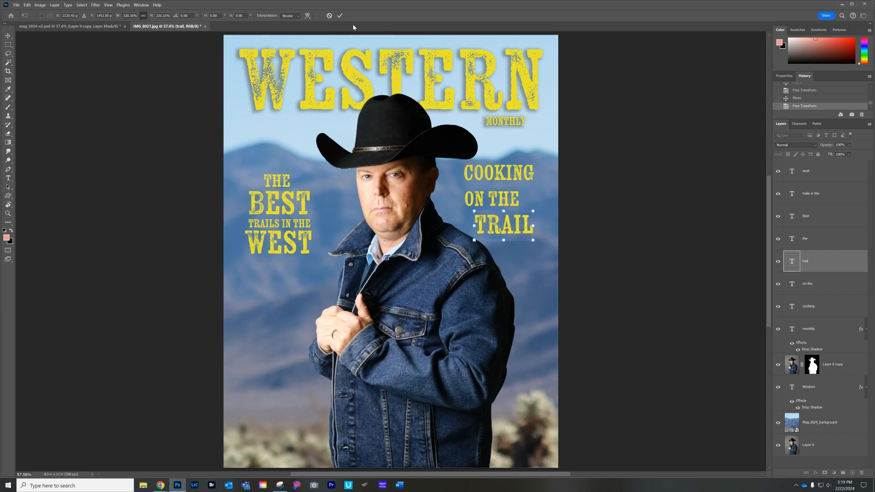
click(340, 16)
- Shrink the "on the" line to clearly smaller than its neighbours and close the gap between it and "cooking"
click(477, 193)
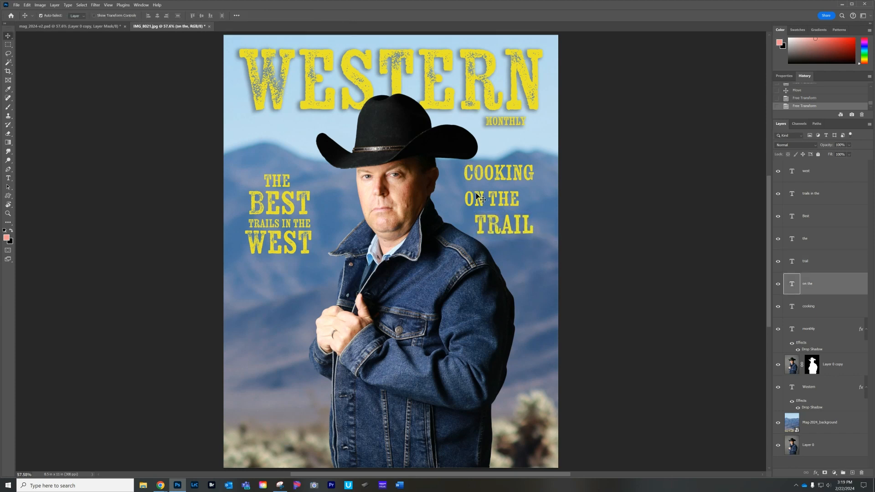
key(ctrl+t)
drag(518, 188, 498, 188)
click(5, 37)
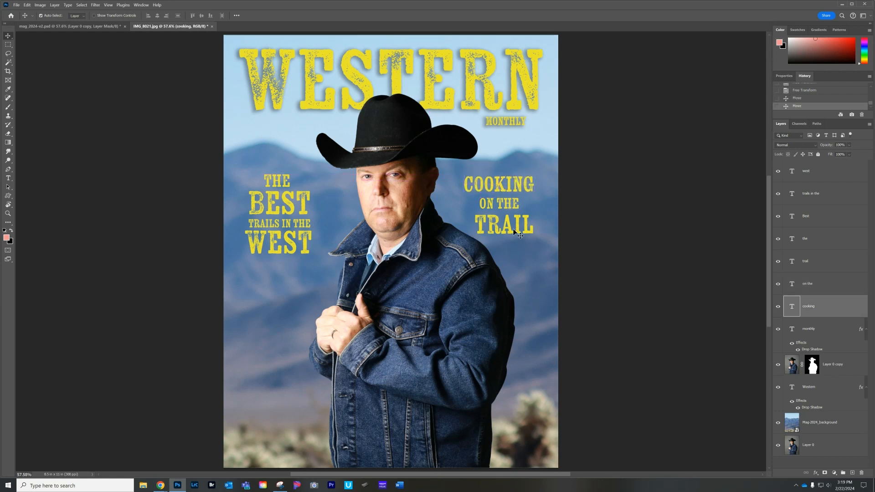
- Restack "cooking", "on the" and "trail" tightly over the mountains, with "trail" offset slightly to the right
drag(504, 230, 518, 243)
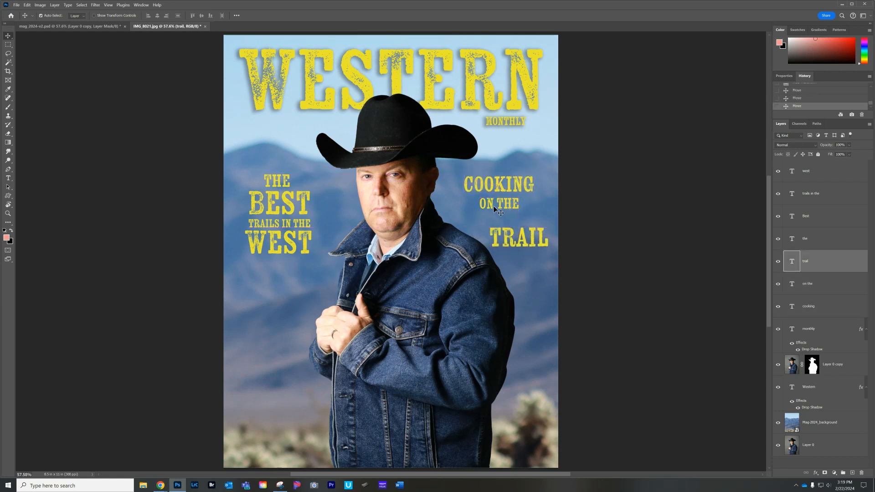
drag(505, 207, 505, 222)
drag(494, 187, 506, 211)
drag(513, 245, 505, 237)
key(Left)
key(Left)
key(Left)
key(Left)
key(Left)
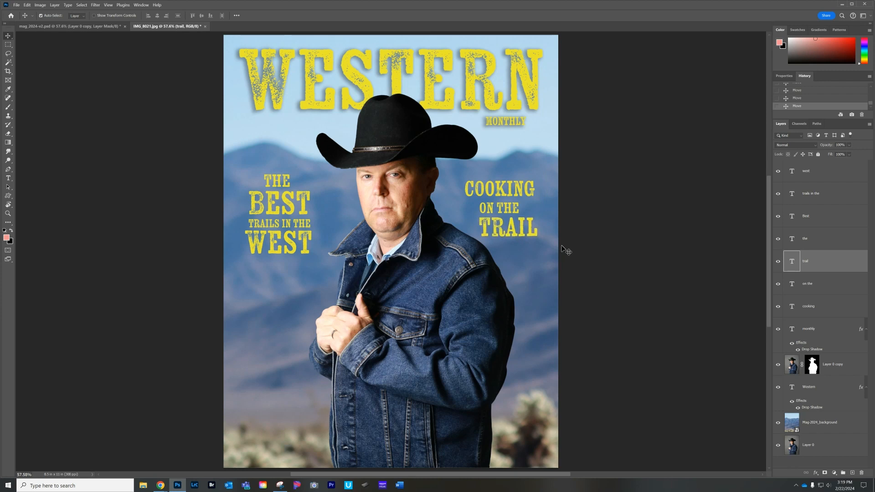
- Nudge the "on the" and "cooking" lines slightly right to refine their alignment with "trail"
click(510, 211)
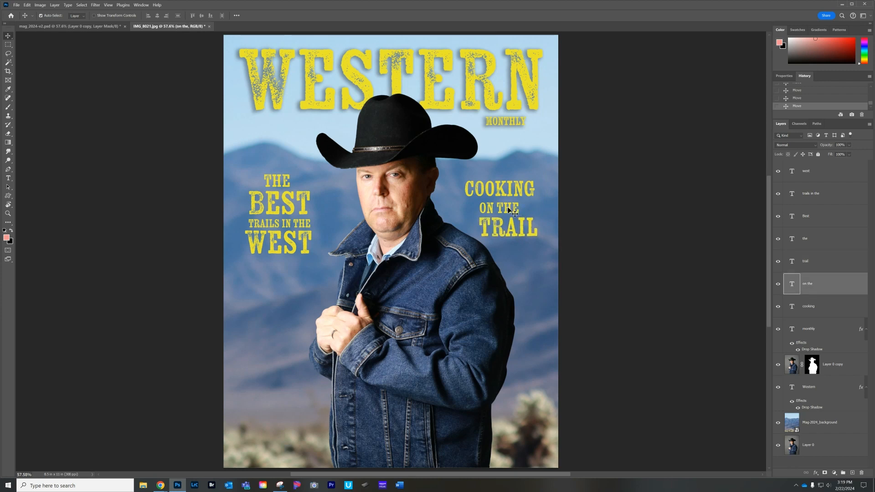
key(Right)
key(Right)
key(Right)
click(504, 198)
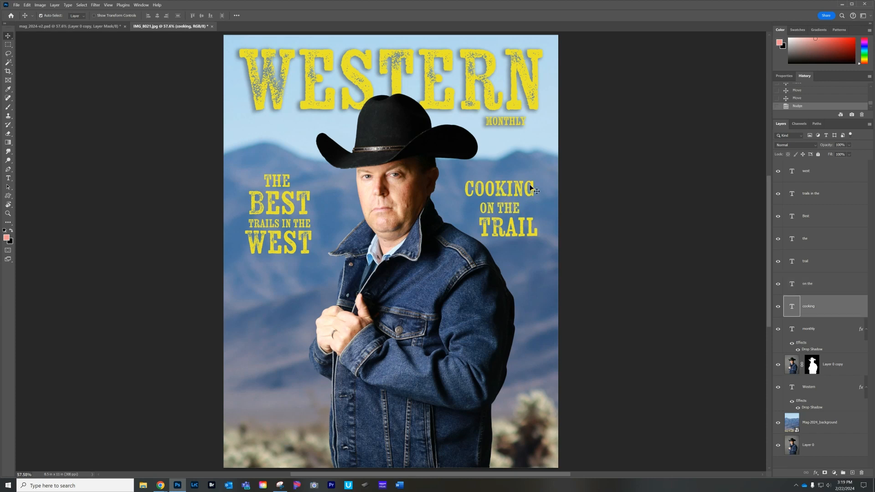
key(Right)
key(Right)
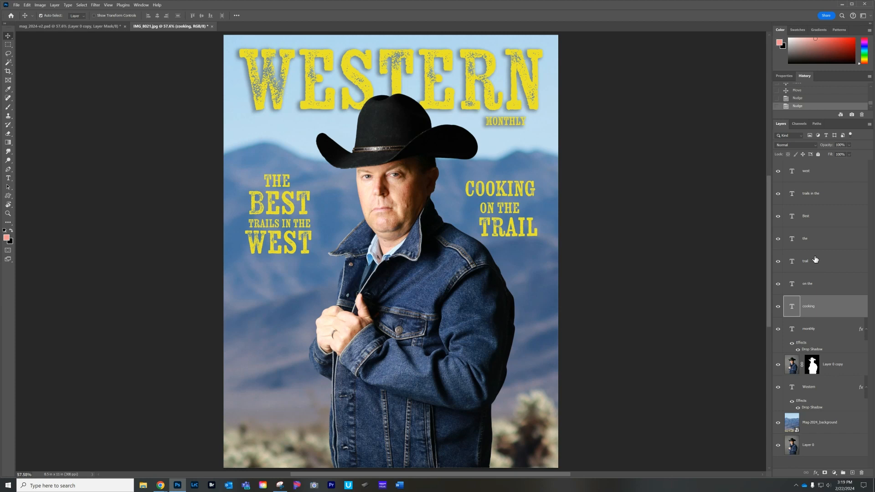
- Link the trail, on the and cooking layers and move the cover line slightly right, away from the man's face
shift+click(823, 269)
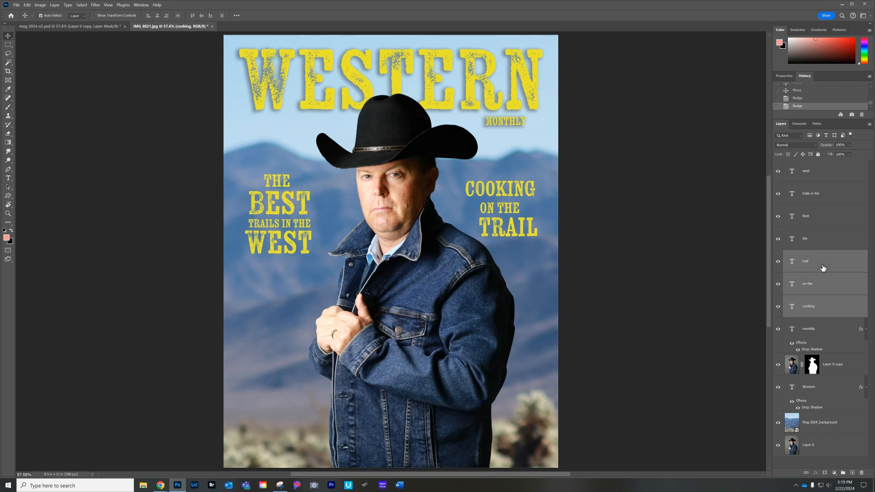
click(805, 473)
mouse_move(518, 235)
mouse_down()
mouse_move(521, 228)
mouse_move(523, 235)
mouse_up()
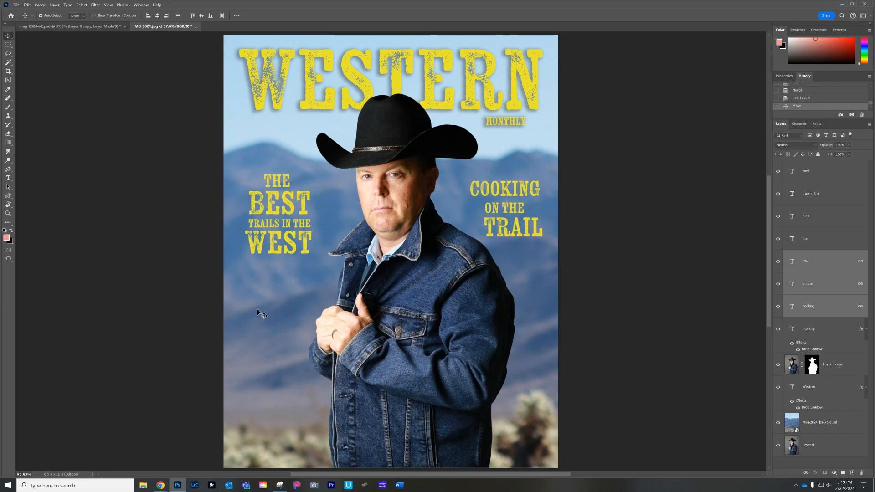
- Add the yellow text "Gear" over the mountains to the left of the man's hands
key(t)
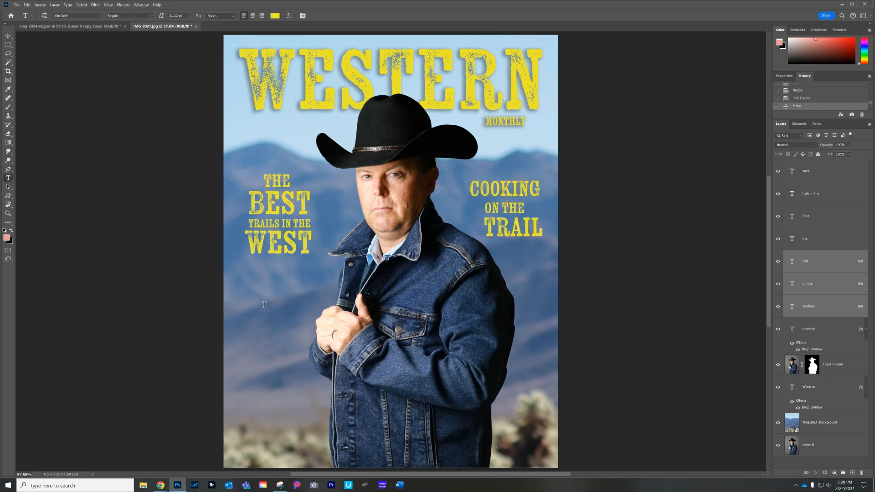
click(259, 306)
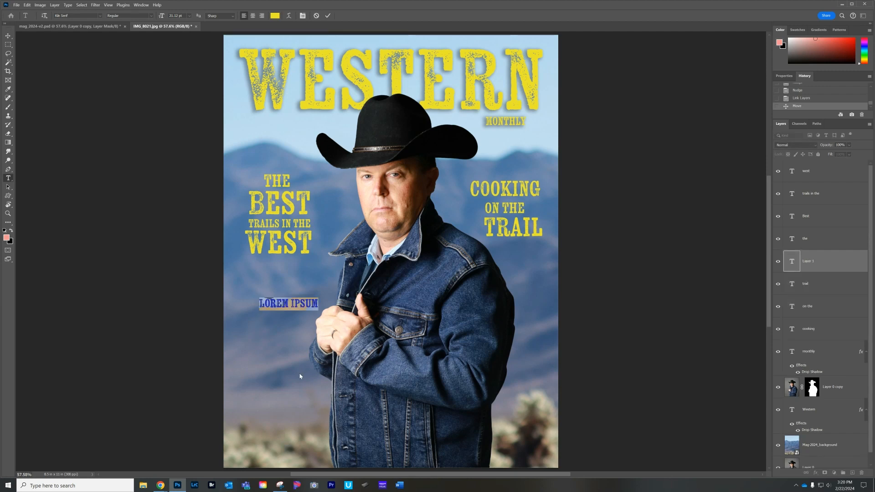
text(GEAR)
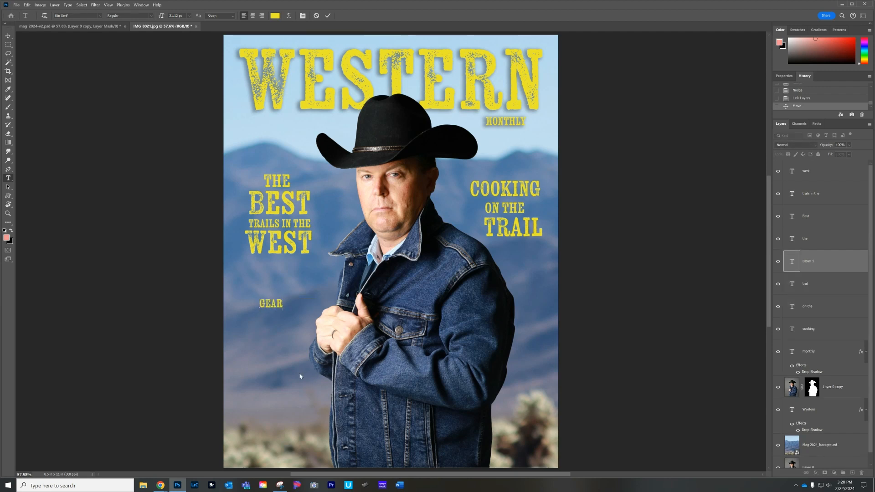
click(7, 36)
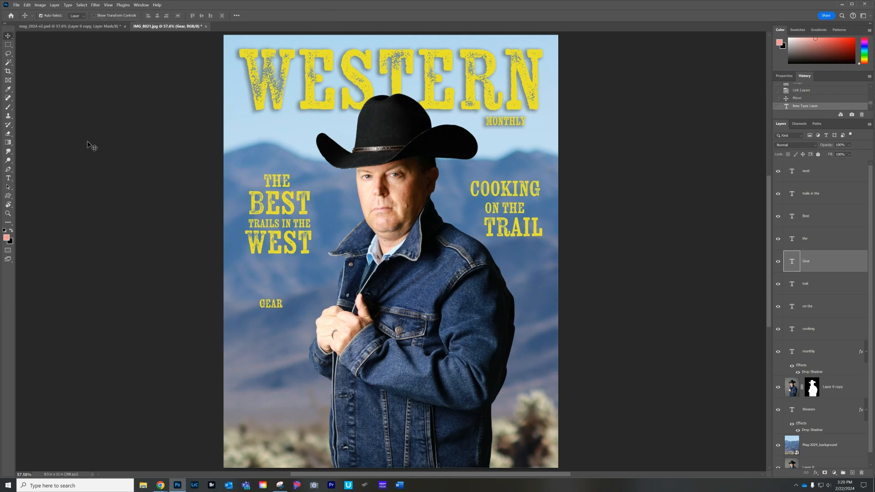
- Add "from real" as a separate text layer below "Gear"
key(t)
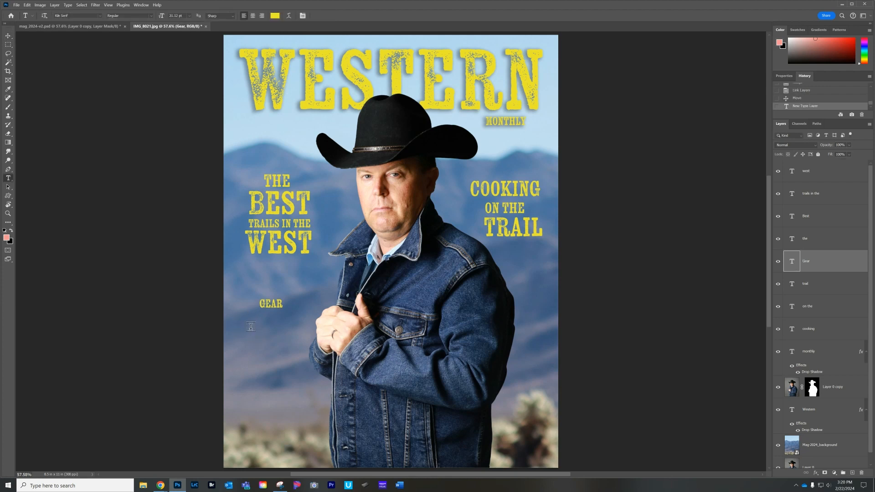
click(250, 327)
text(FRO)
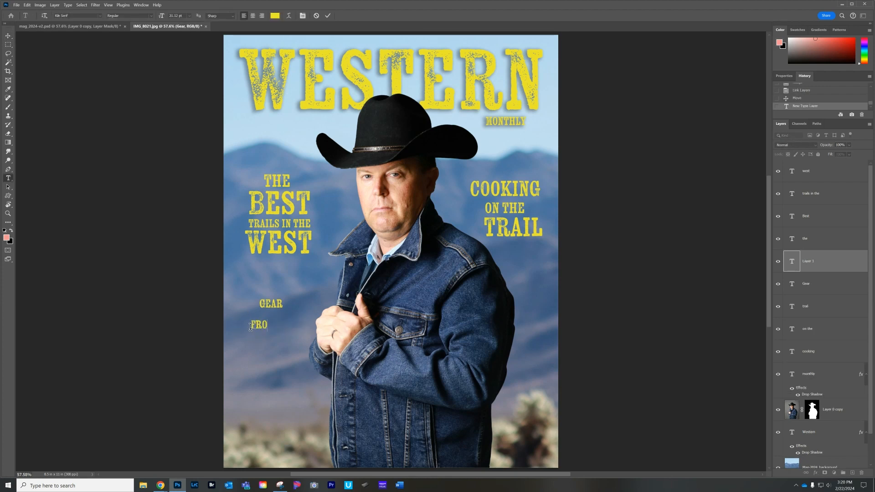
text(M REAL)
key(Escape)
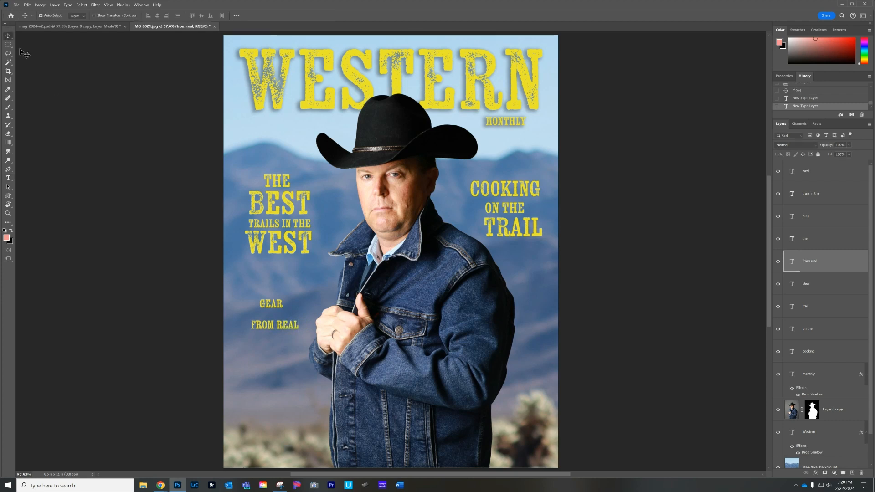
- Add "cowboys" as a separate text layer below "from real"
click(250, 350)
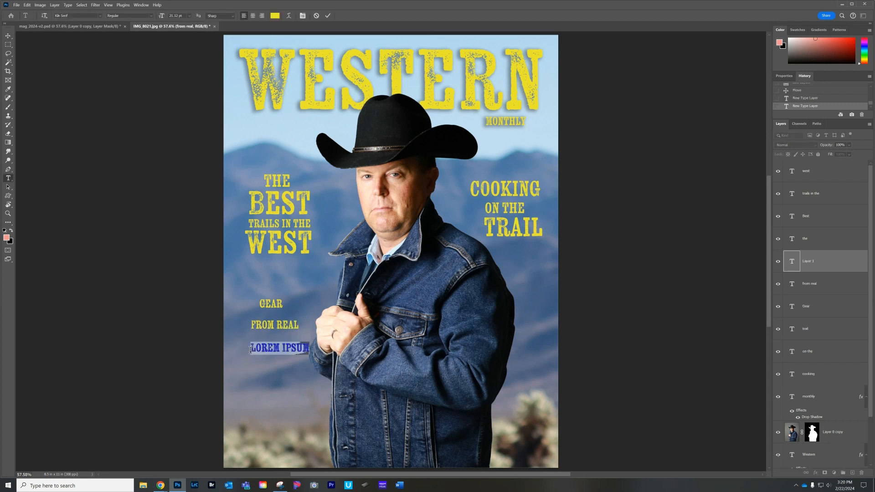
text(COWB)
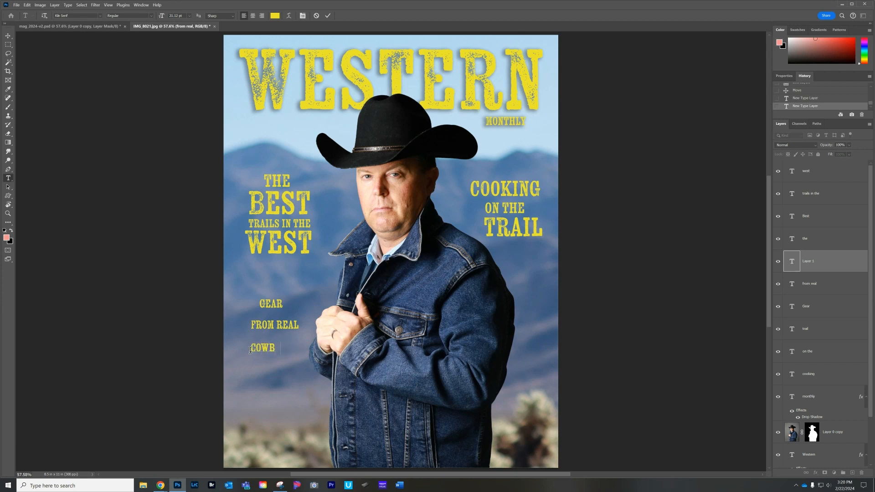
text(OYS)
click(8, 35)
- Enlarge the "Gear" and "cowboys" lines and stack them tightly above and below the smaller "from real" line
click(265, 305)
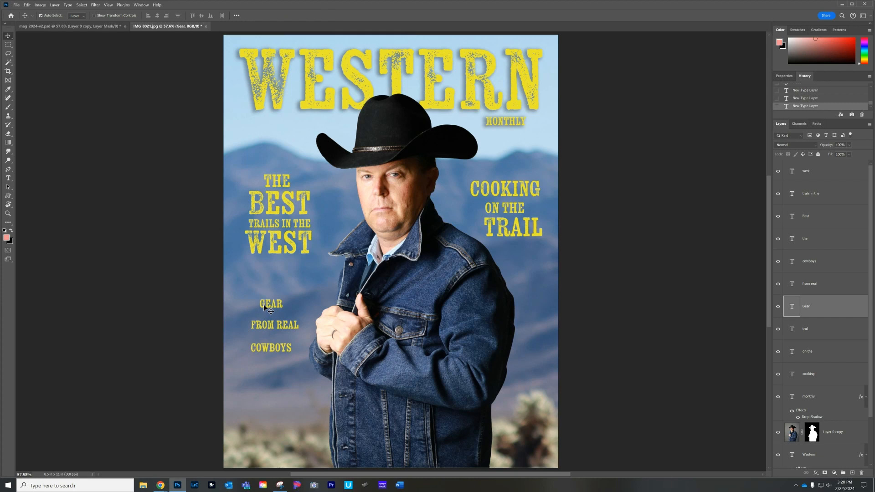
key(ctrl+t)
drag(282, 299, 270, 341)
click(8, 35)
key(ctrl+t)
key(Return)
key(shift+Up)
key(shift+Up)
key(shift+Up)
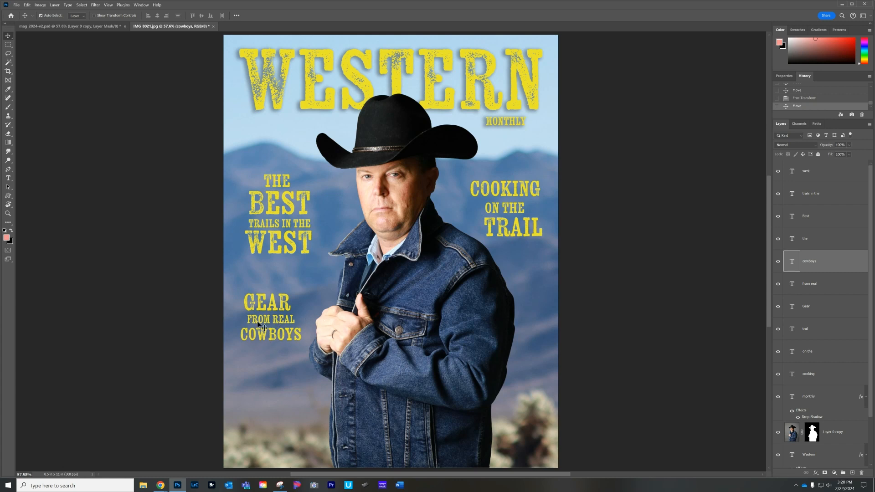
- Nudge the "from real" and "Gear" lines to fine-tune the stack, and select the cowboys layer
click(258, 322)
key(Down)
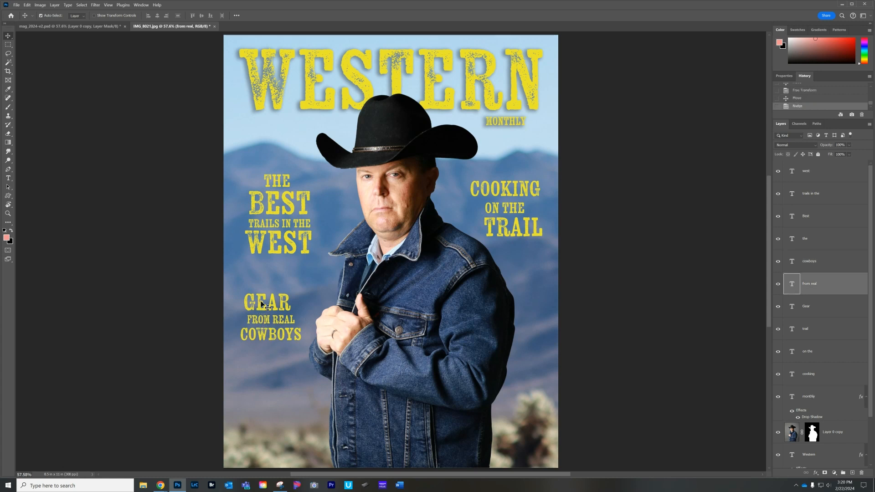
click(836, 262)
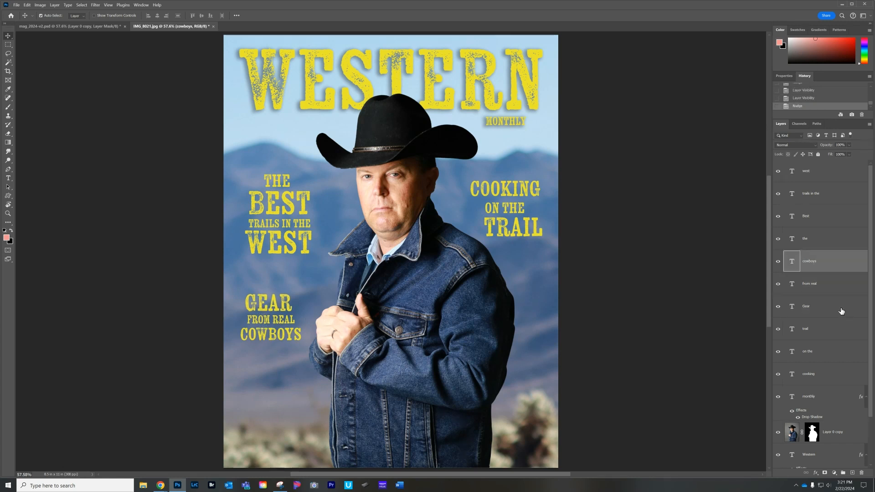
- Link the "cowboys", "from real" and "Gear" text layers and move the linked block lower on the cover
shift+click(841, 308)
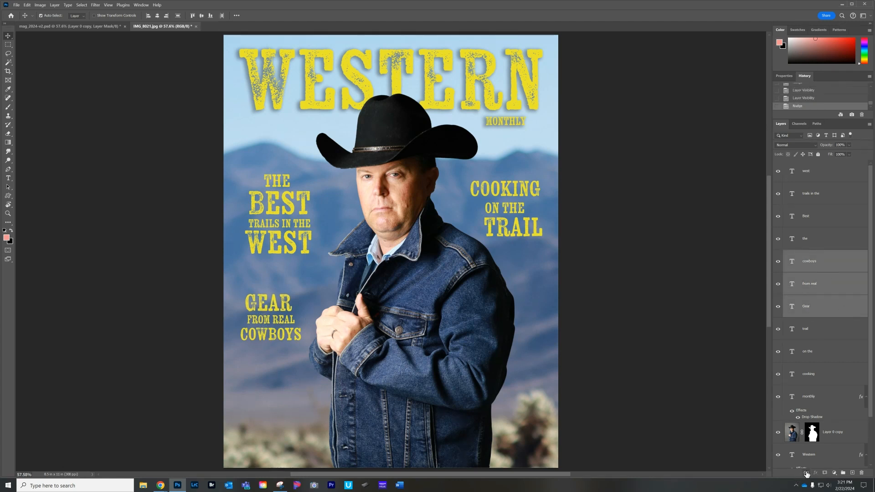
click(807, 473)
drag(259, 310, 258, 356)
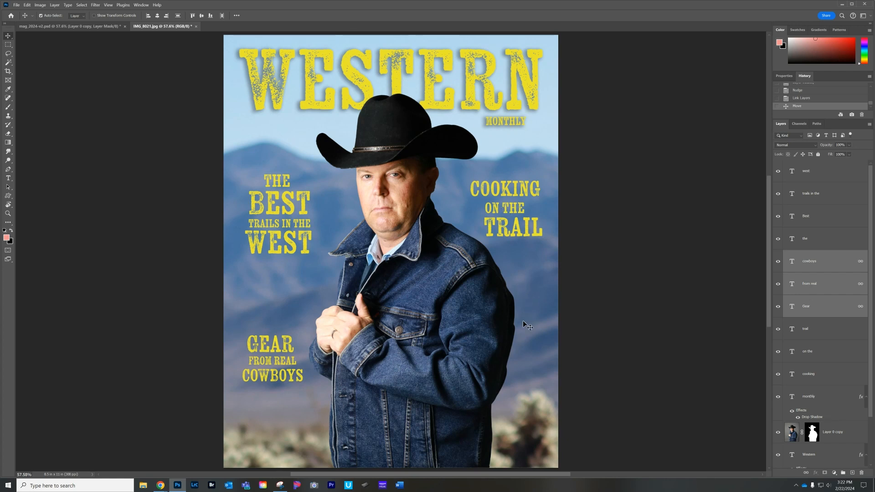
- Apply the Camera Raw Filter to the Mag-2024_background layer, lowering Exposure to -0.25
scroll(805, 257, down, 2)
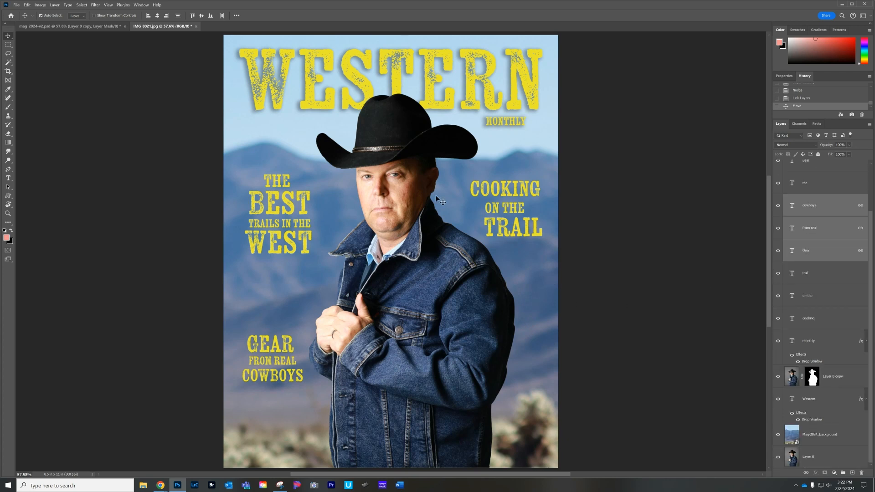
click(842, 438)
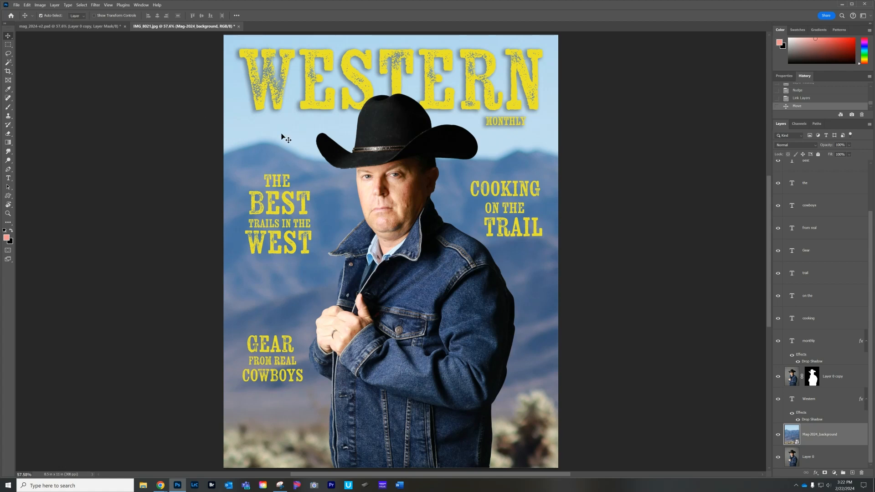
click(96, 5)
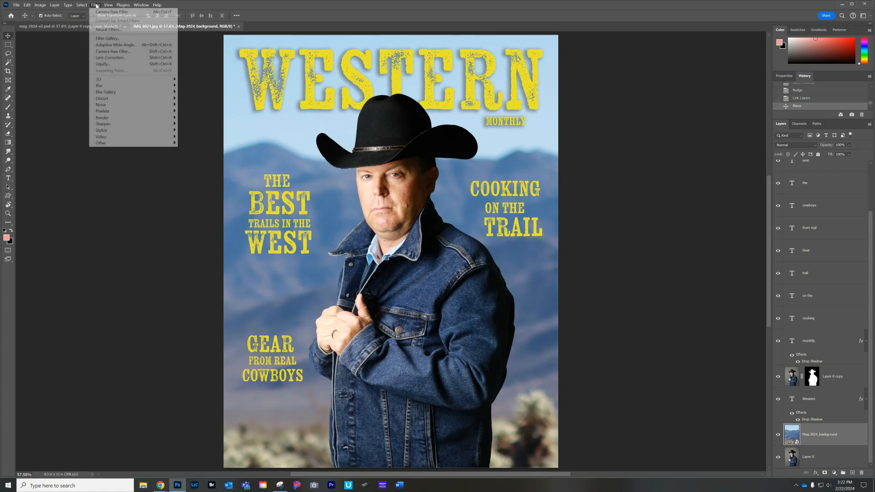
click(113, 52)
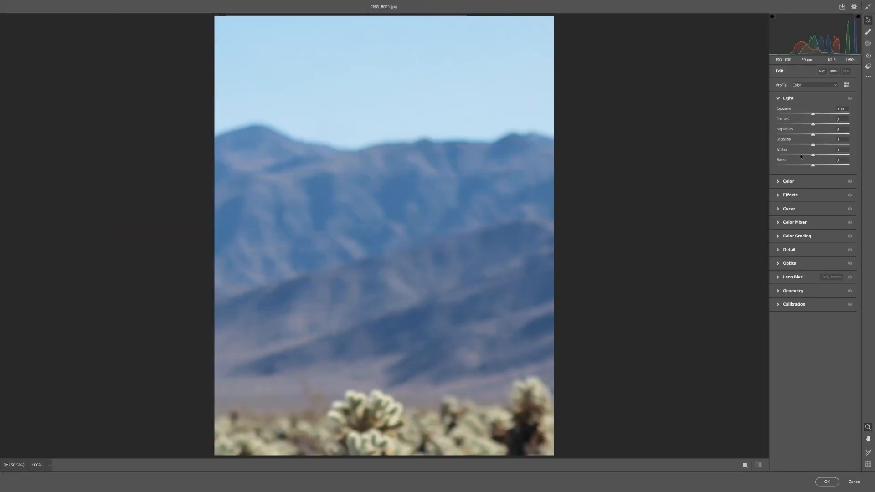
drag(812, 113, 811, 116)
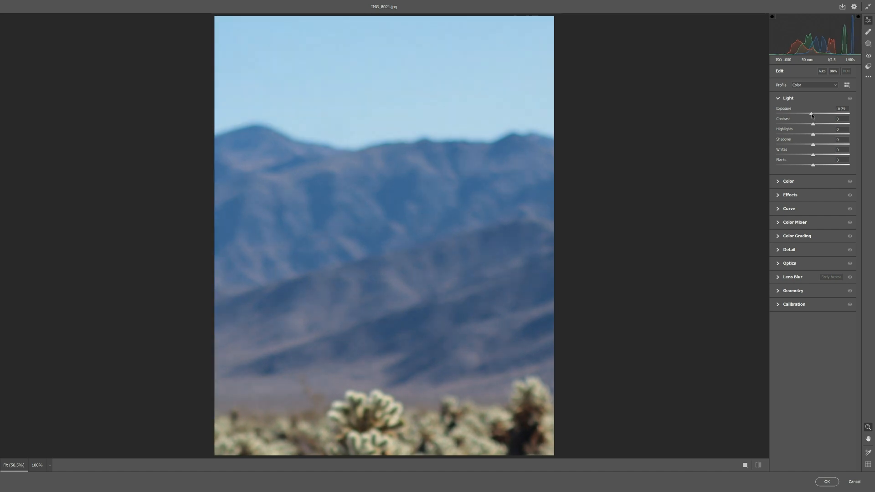
- Add a darkening vignette to the background in the Camera Raw effects and apply the filter
click(779, 199)
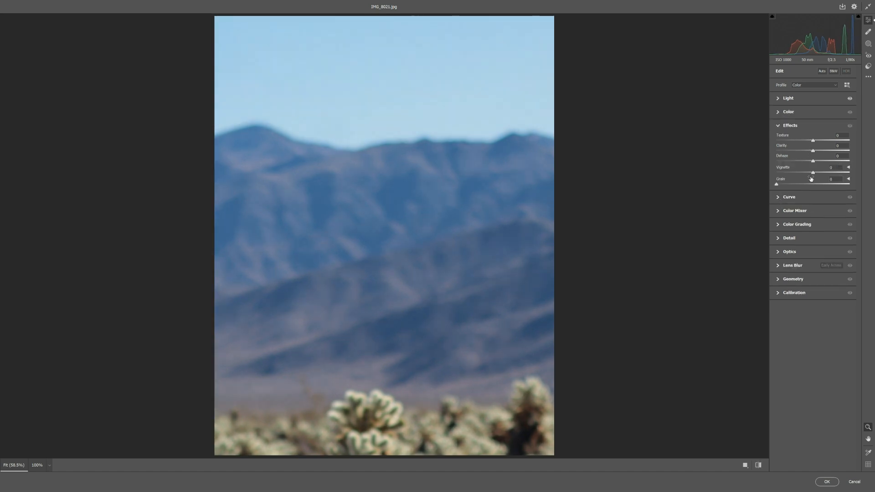
drag(813, 175, 800, 176)
click(826, 481)
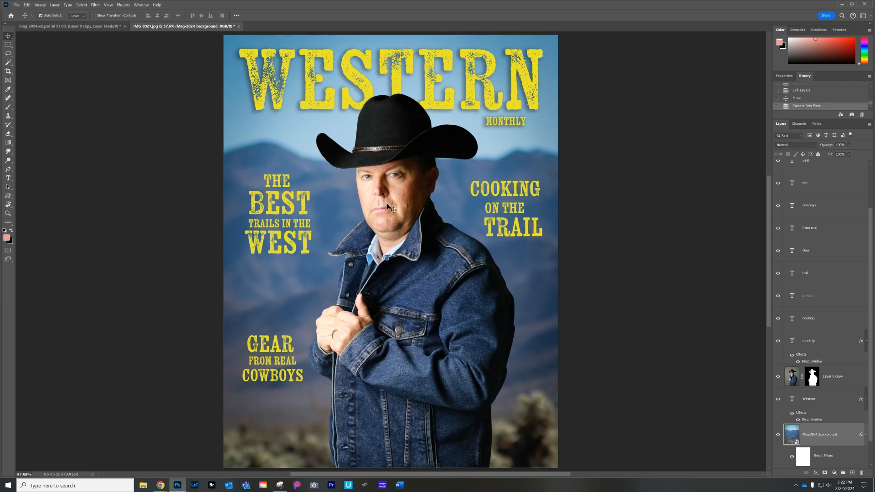
- Target the Layer 0 copy mask and trace a closed Pen path along the lower edge of the hat's left brim and back inside the hat
click(371, 151)
key(ctrl+1)
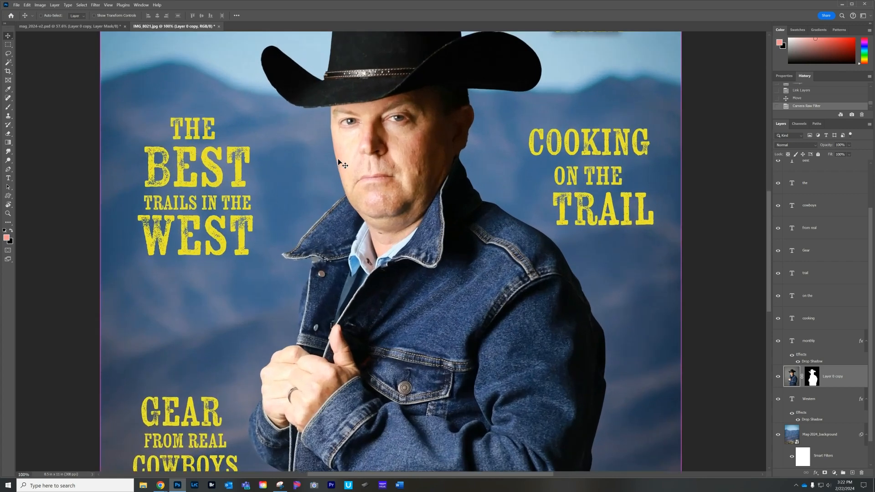
drag(309, 80, 360, 191)
key(ctrl+plus)
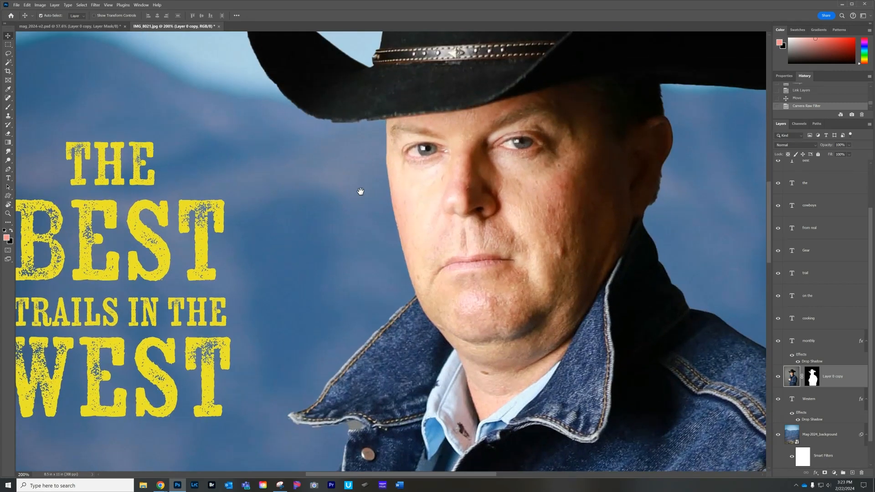
drag(323, 146, 379, 231)
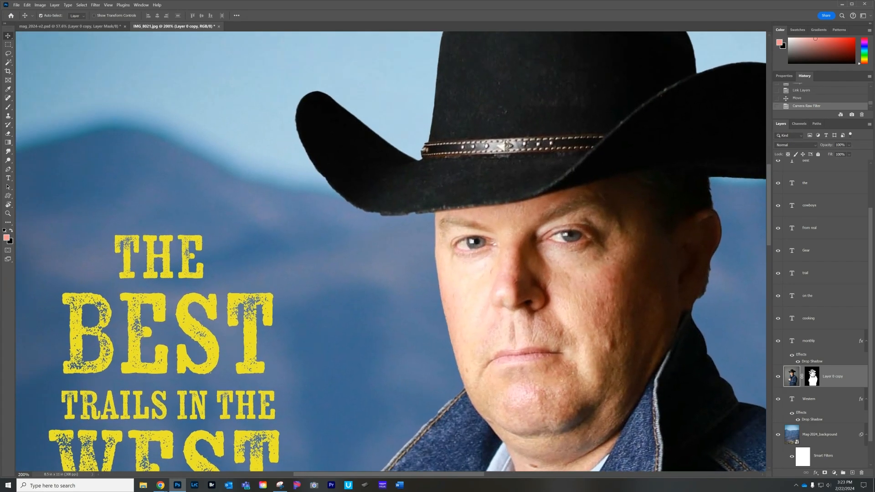
click(811, 376)
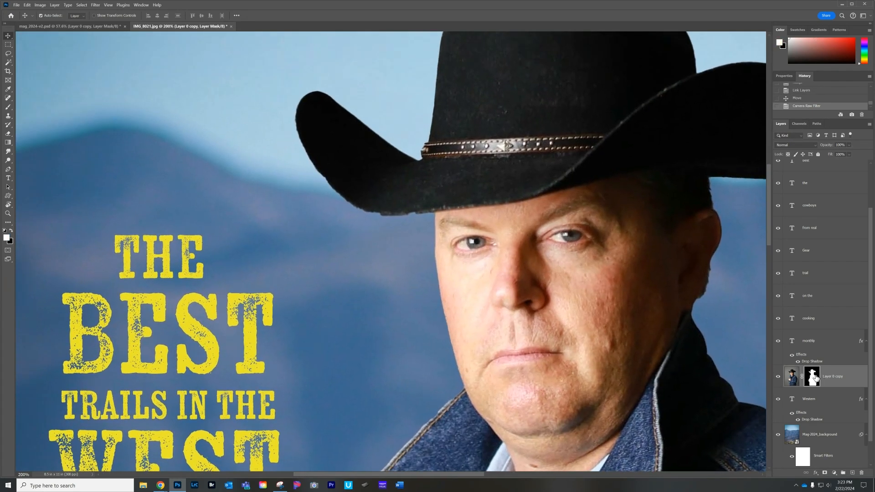
click(8, 169)
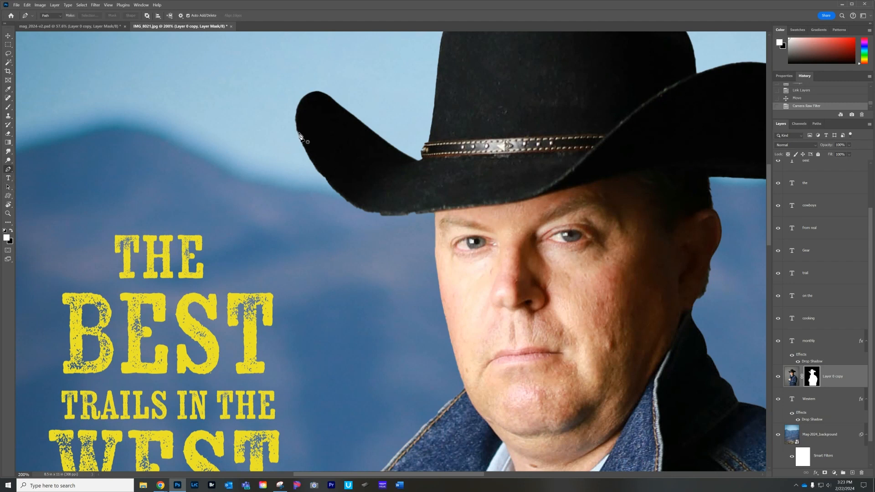
click(298, 133)
drag(349, 203, 373, 214)
drag(434, 213, 474, 213)
click(440, 183)
click(369, 157)
click(349, 134)
click(299, 135)
- Convert the brim path into a new anti-aliased selection with a 0-pixel feather radius
right_click(332, 147)
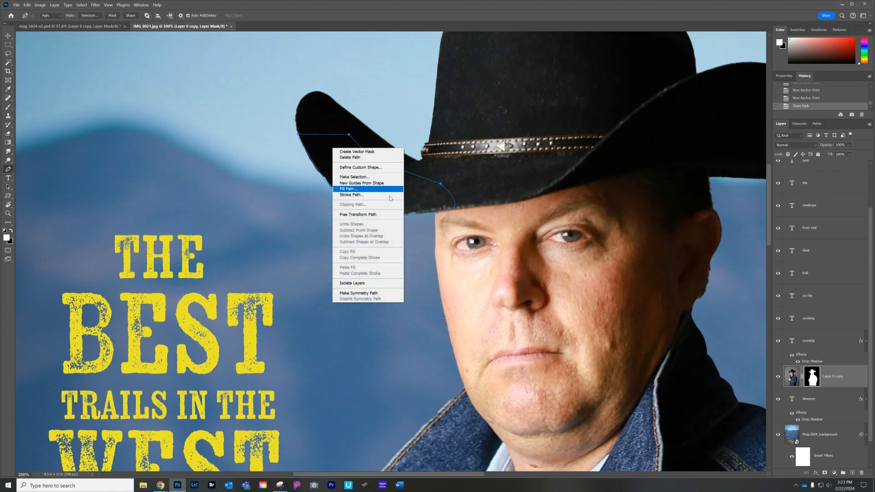
click(375, 177)
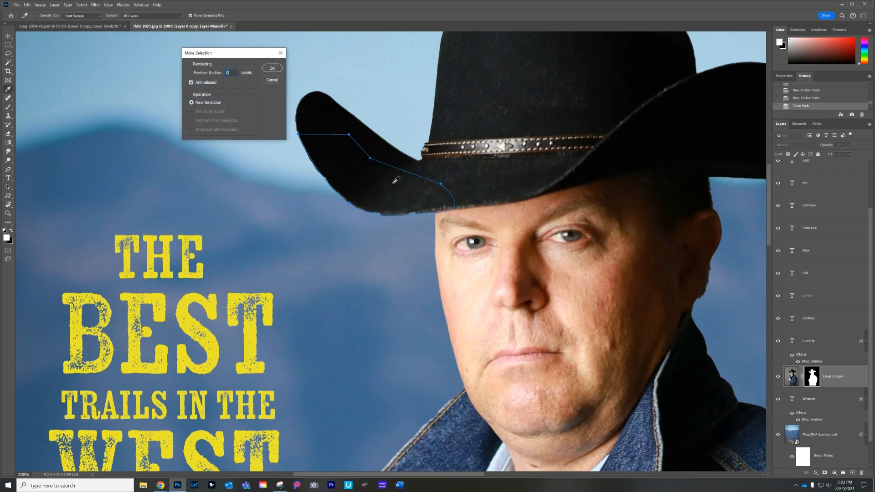
click(273, 69)
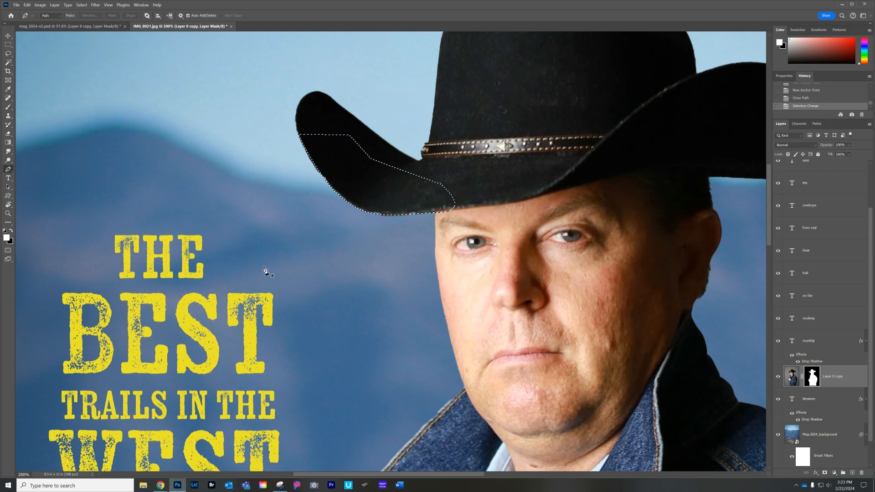
- Paint white on the mask with an enlarged brush along the selected brim edge to smooth it, and deselect
key(b)
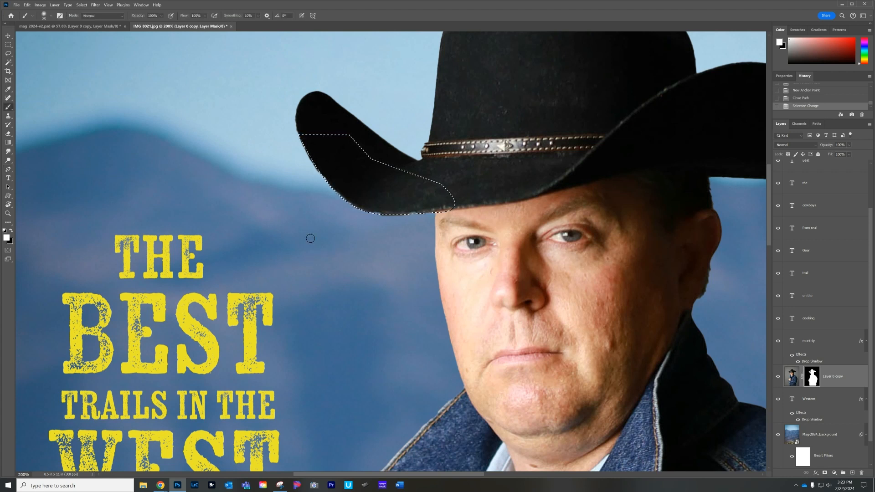
key(bracketright)
key(bracketright)
key(bracketright)
key(bracketright)
key(bracketright)
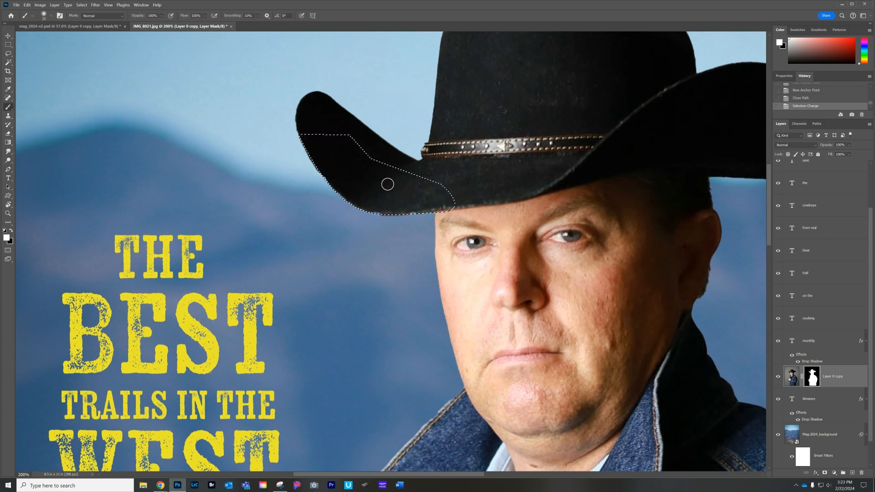
mouse_move(371, 209)
mouse_down()
mouse_move(433, 205)
mouse_move(392, 209)
mouse_move(344, 198)
mouse_move(311, 150)
mouse_move(338, 194)
mouse_up()
key(ctrl+d)
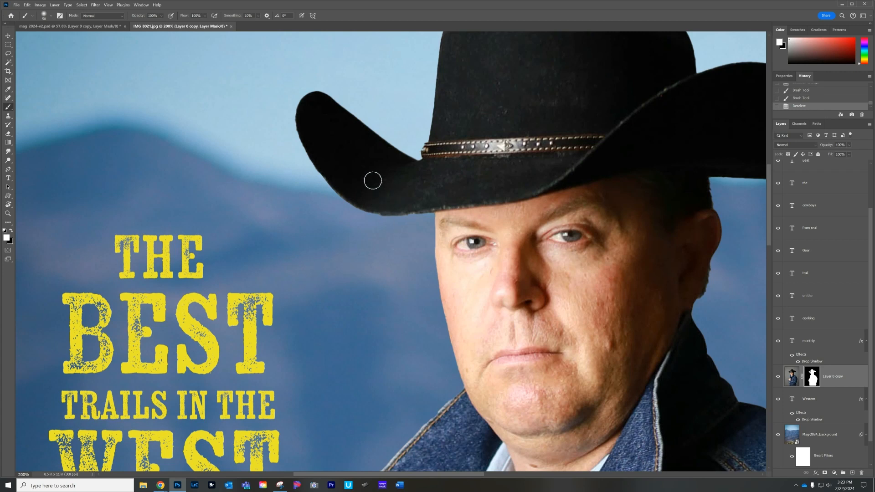
- Move the linked "Gear from real cowboys" block up, centered beneath "The best trails in the West"
key(ctrl+0)
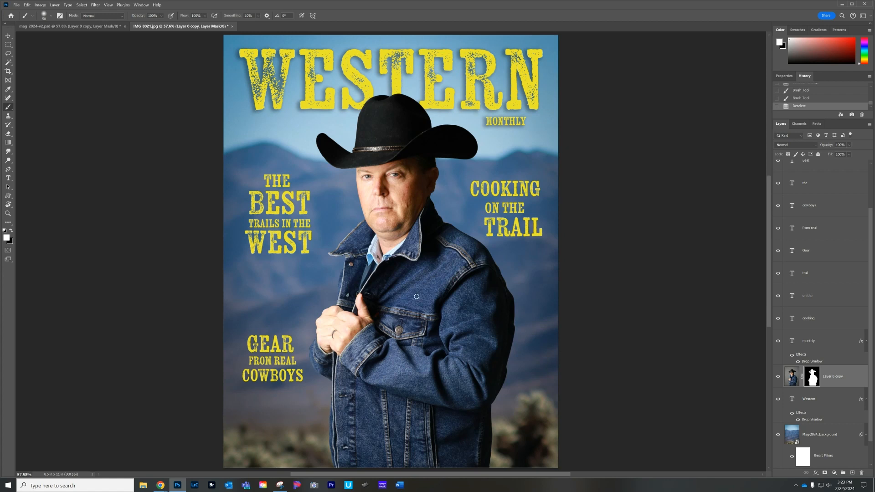
click(8, 36)
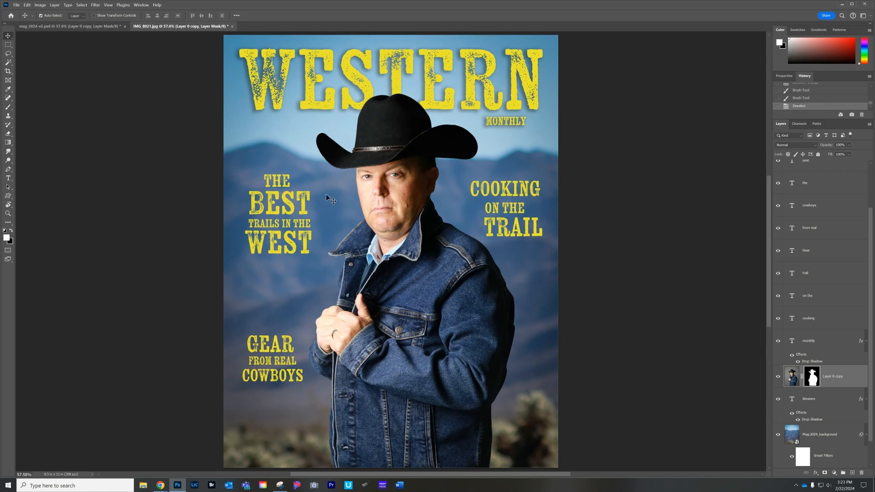
drag(262, 350, 264, 306)
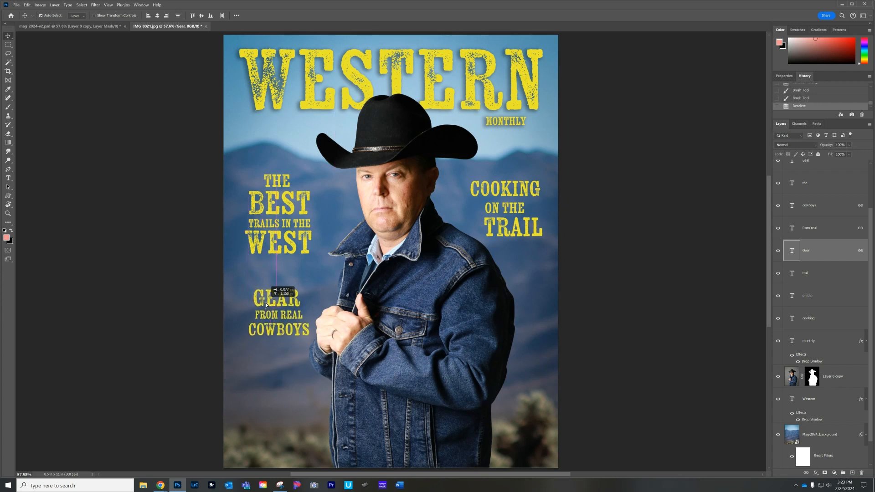